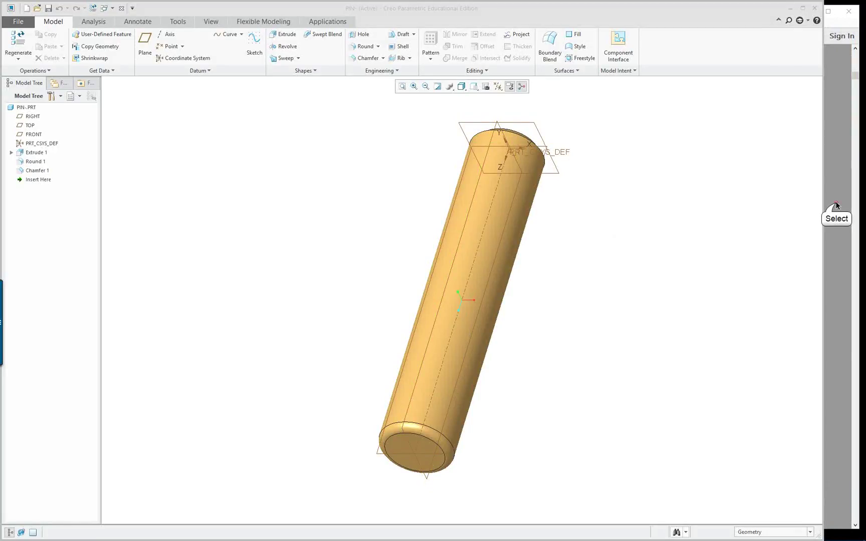
Check the plate reference PDF, dismiss the accessibility prompt and return to the pin model.
{"action": "left_click", "coordinate": [836, 205]}
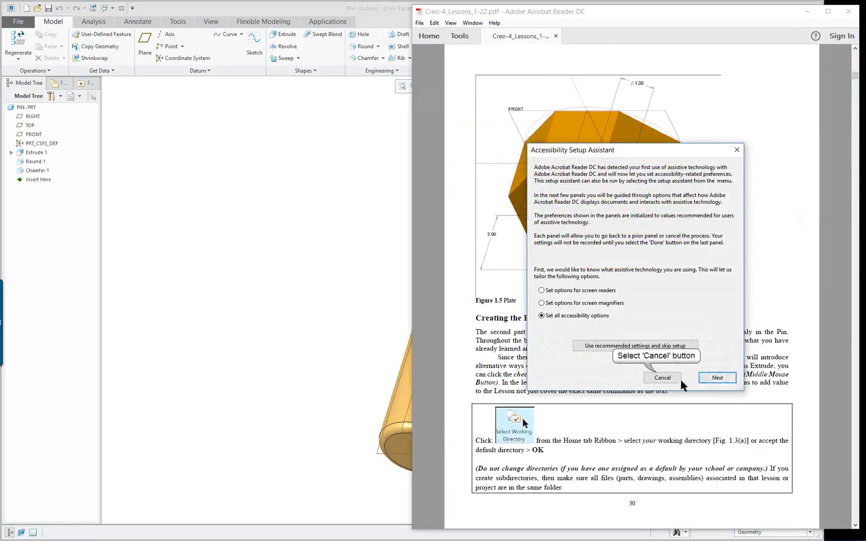
{"action": "left_click", "coordinate": [662, 378]}
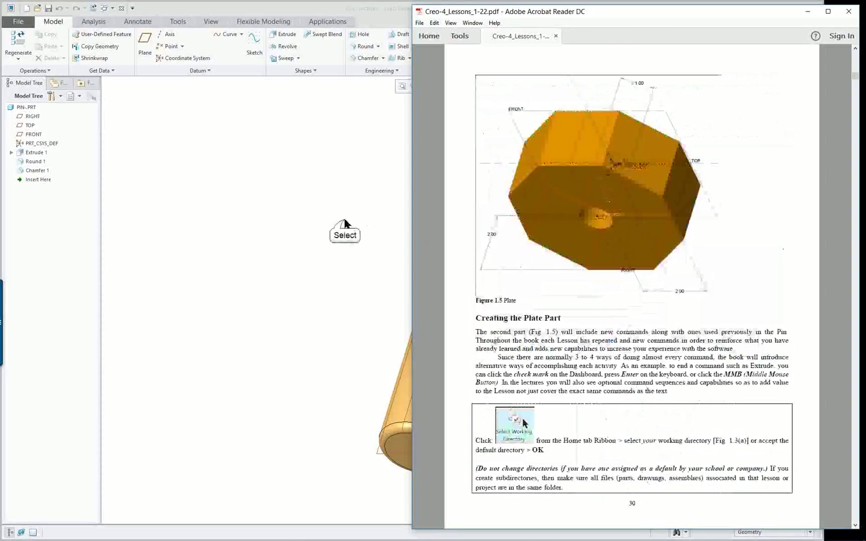
{"action": "left_click", "coordinate": [345, 224]}
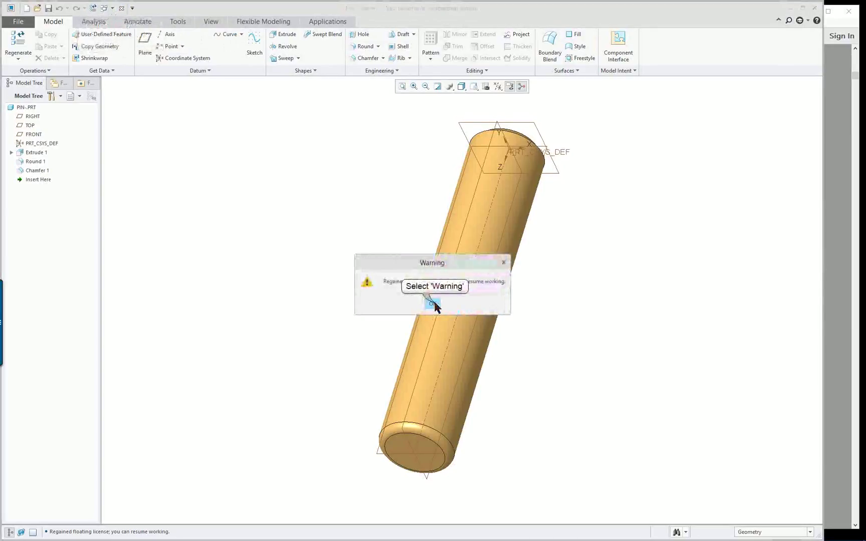
Close the pin model and create a new solid part named 'plate-part'.
{"action": "left_click", "coordinate": [434, 304]}
{"action": "left_click", "coordinate": [44, 86]}
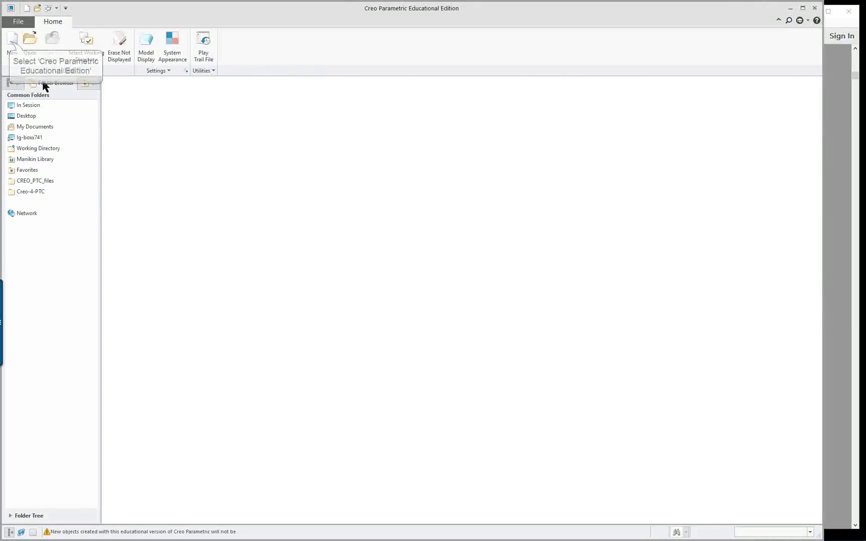
{"action": "left_click", "coordinate": [9, 40]}
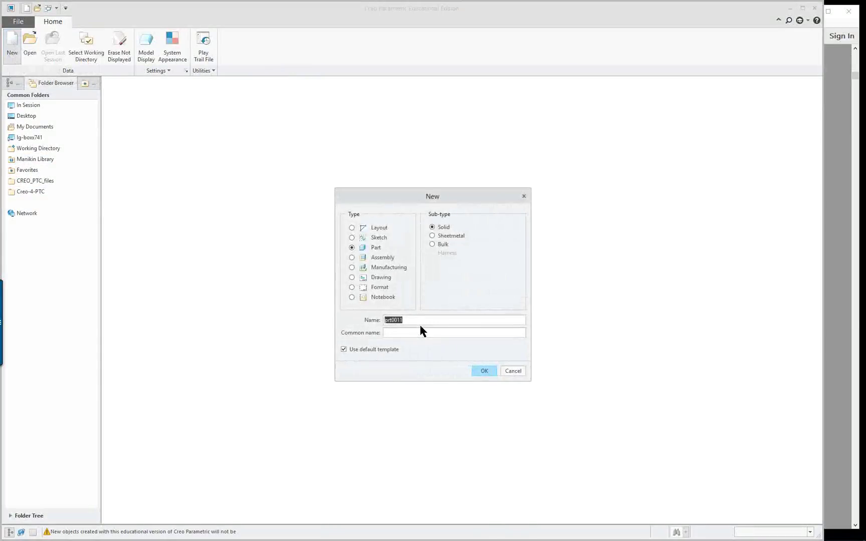
{"action": "type", "text": "plate-part"}
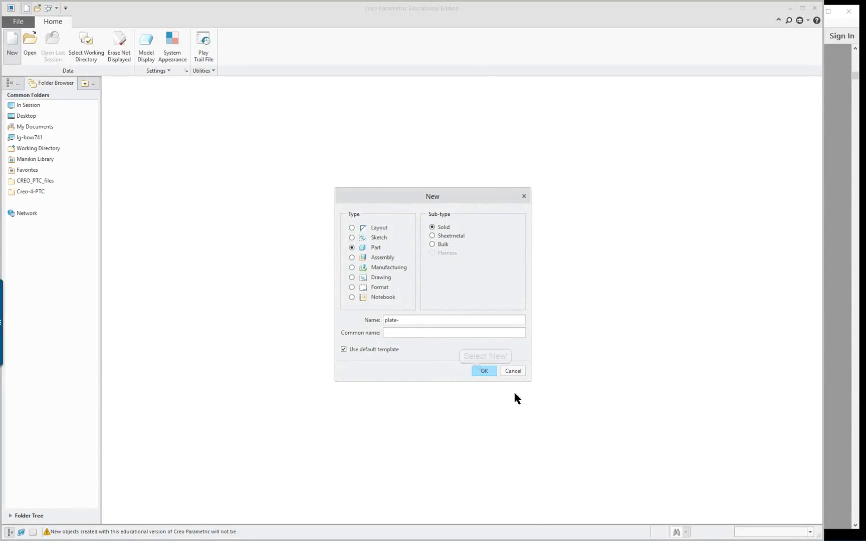
{"action": "left_click", "coordinate": [484, 371]}
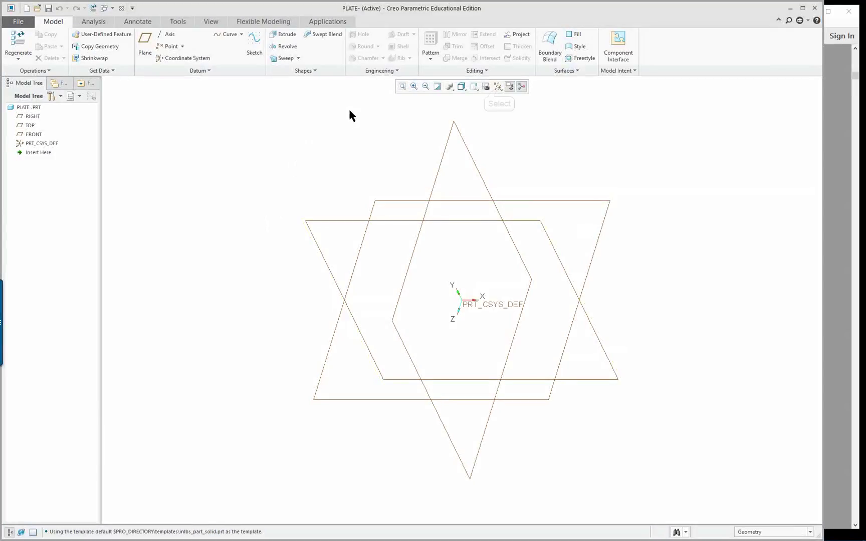
Turn on Plane Tag Display so the TOP, FRONT and RIGHT datum names show.
{"action": "left_click", "coordinate": [498, 87]}
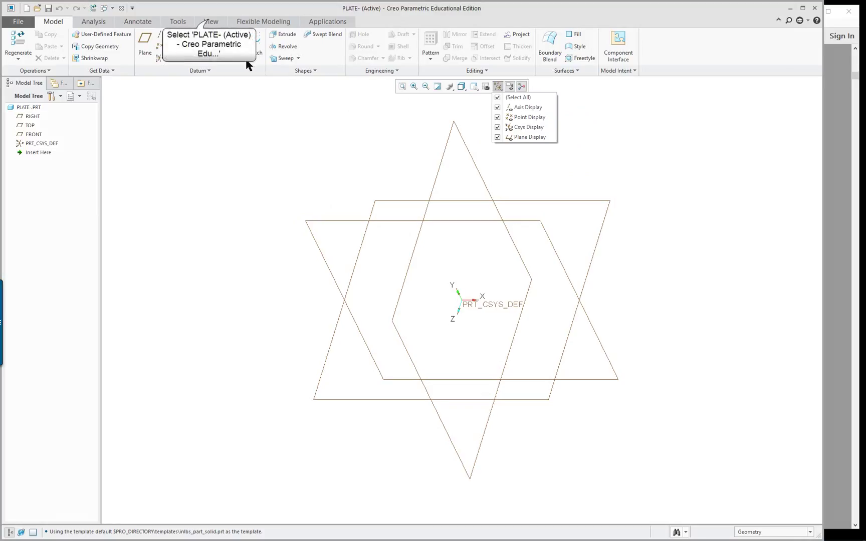
{"action": "left_click", "coordinate": [208, 23]}
{"action": "left_click", "coordinate": [228, 24]}
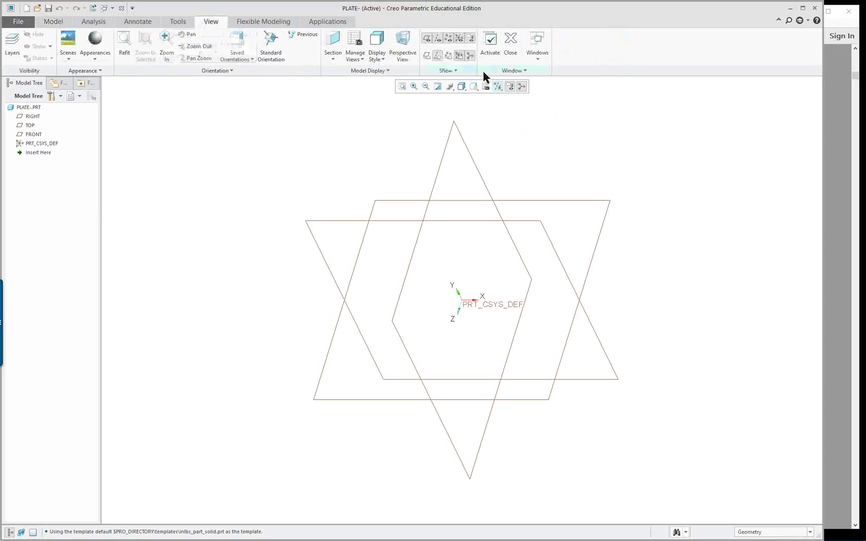
{"action": "left_click", "coordinate": [436, 56]}
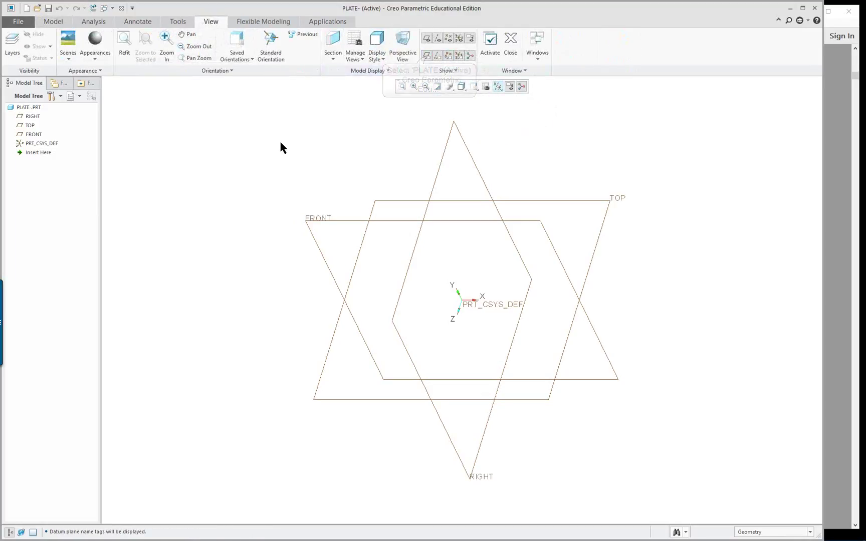
Make the model tree list suppressed objects, annotations and placement folders.
{"action": "left_click", "coordinate": [53, 96]}
{"action": "left_click", "coordinate": [75, 108]}
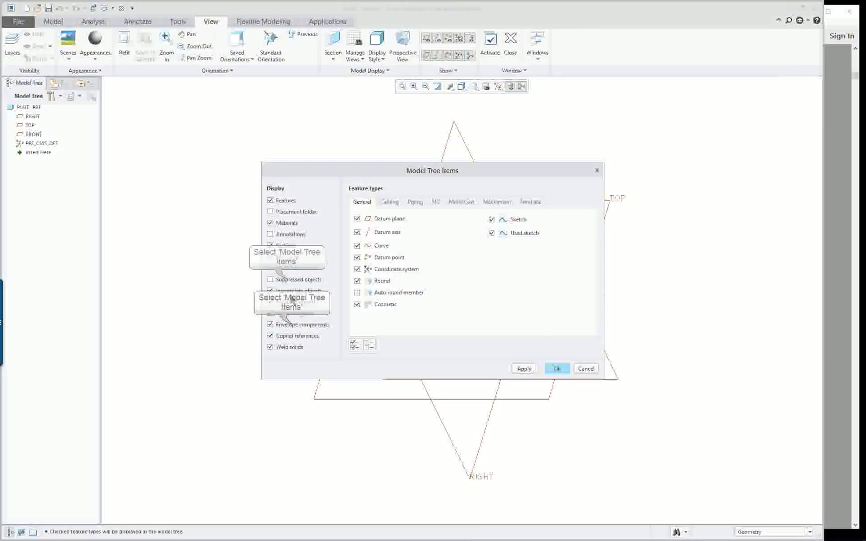
{"action": "left_click", "coordinate": [286, 279]}
{"action": "left_click", "coordinate": [288, 234]}
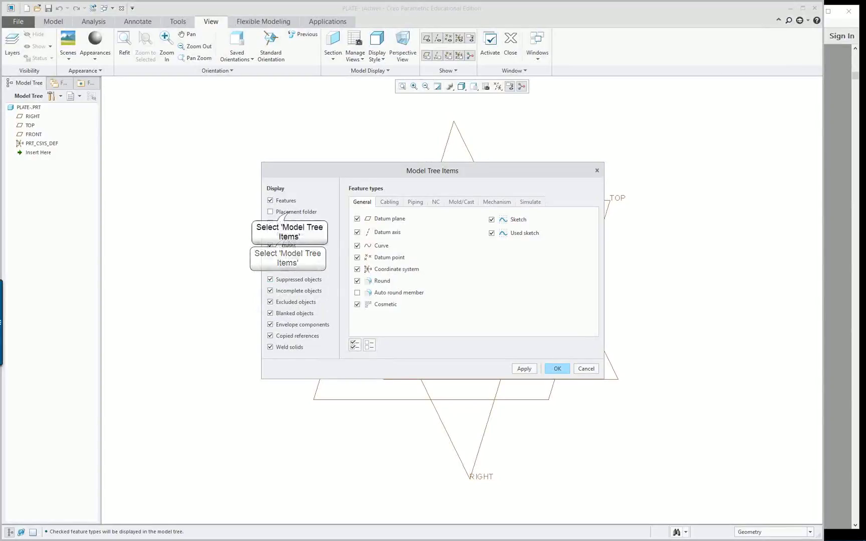
{"action": "left_click", "coordinate": [293, 211]}
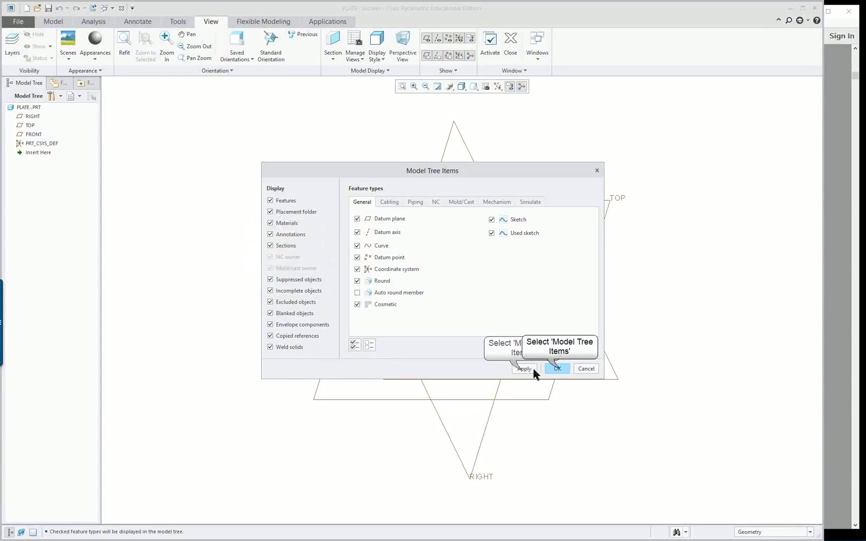
{"action": "left_click", "coordinate": [556, 369]}
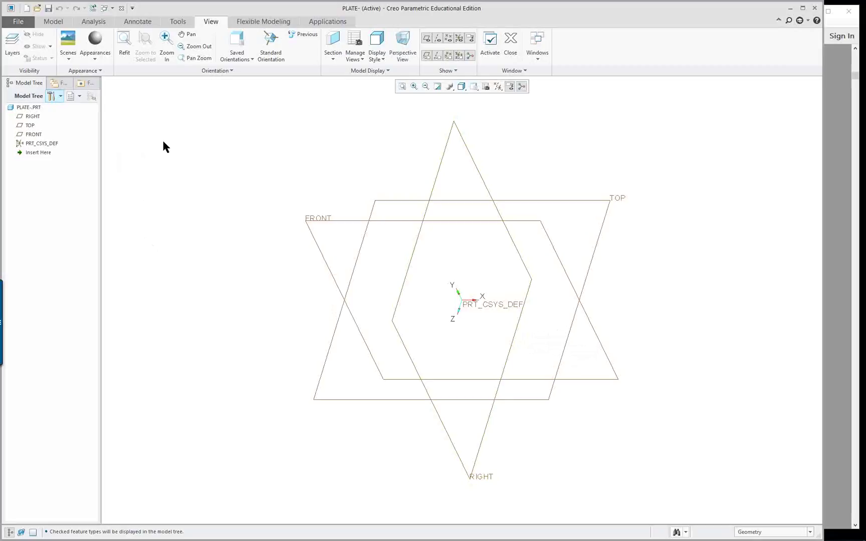
Turn on Sketcher grid display and snap to grid, saving the settings to config.pro.
{"action": "left_click", "coordinate": [19, 21]}
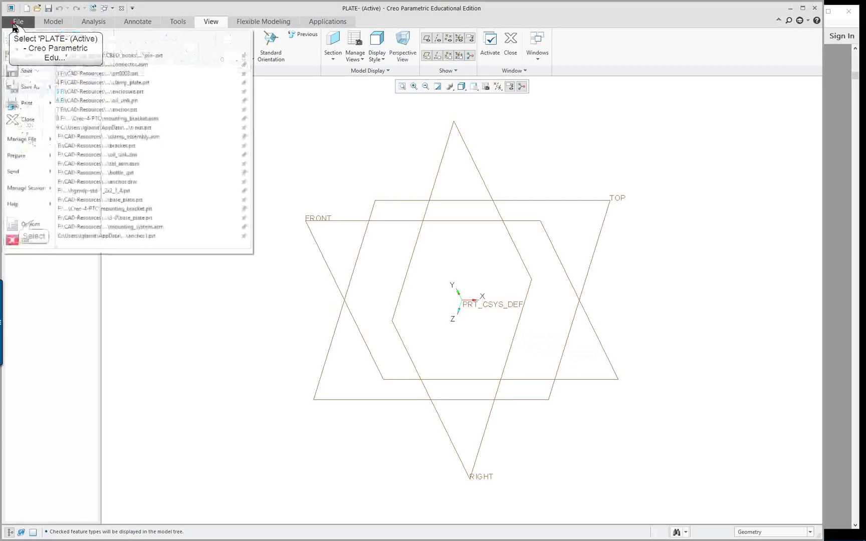
{"action": "left_click", "coordinate": [31, 223]}
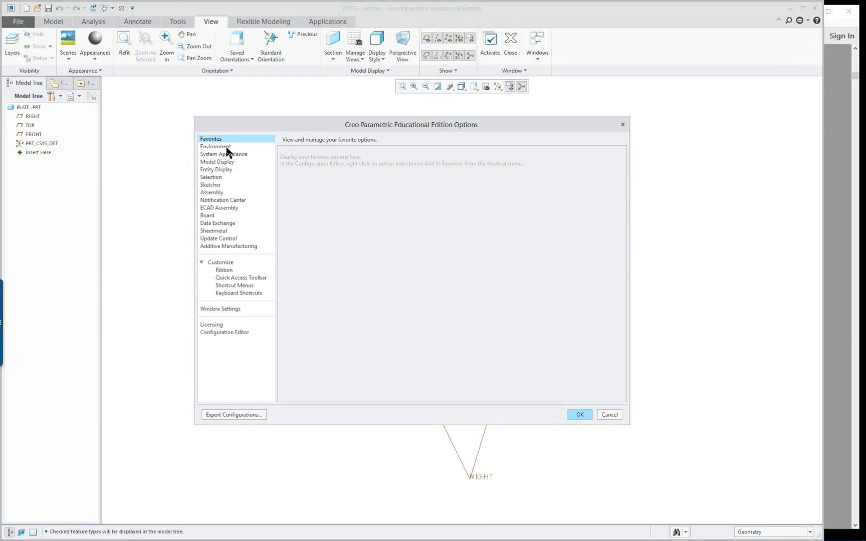
{"action": "left_click", "coordinate": [215, 187]}
{"action": "scroll", "coordinate": [402, 298], "scroll_direction": "down", "scroll_amount": 1}
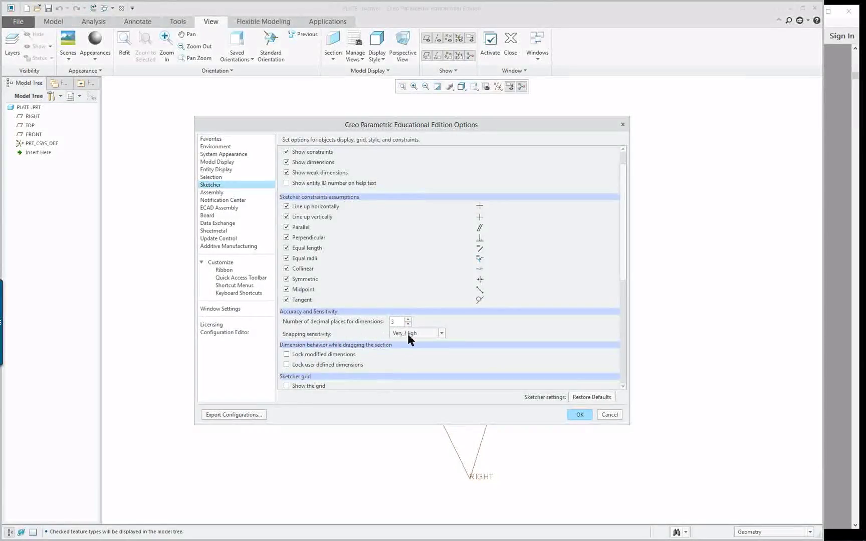
{"action": "scroll", "coordinate": [358, 345], "scroll_direction": "down", "scroll_amount": 1}
{"action": "scroll", "coordinate": [358, 344], "scroll_direction": "down", "scroll_amount": 2}
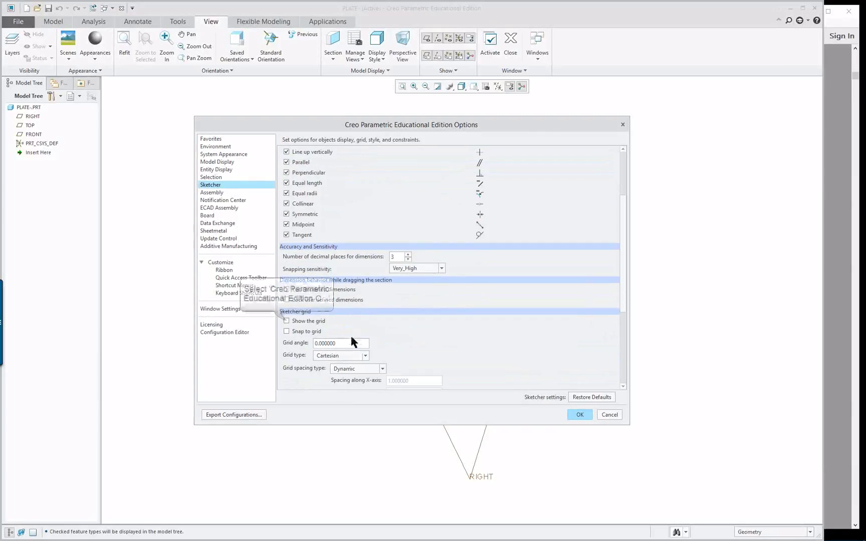
{"action": "left_click", "coordinate": [286, 332]}
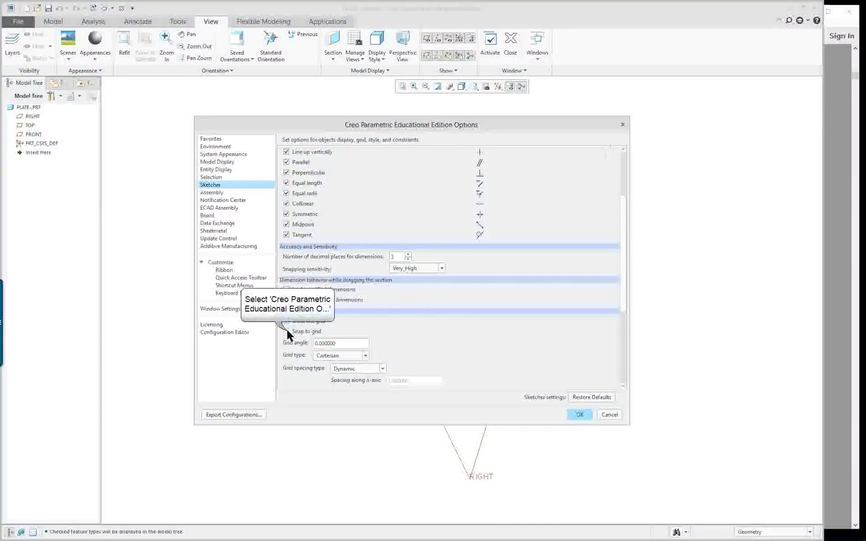
{"action": "left_click", "coordinate": [580, 415]}
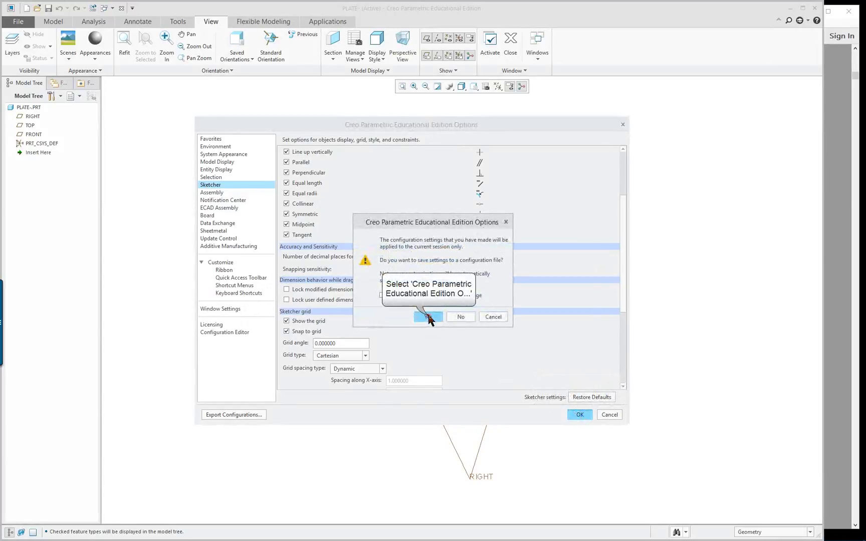
{"action": "left_click", "coordinate": [426, 316]}
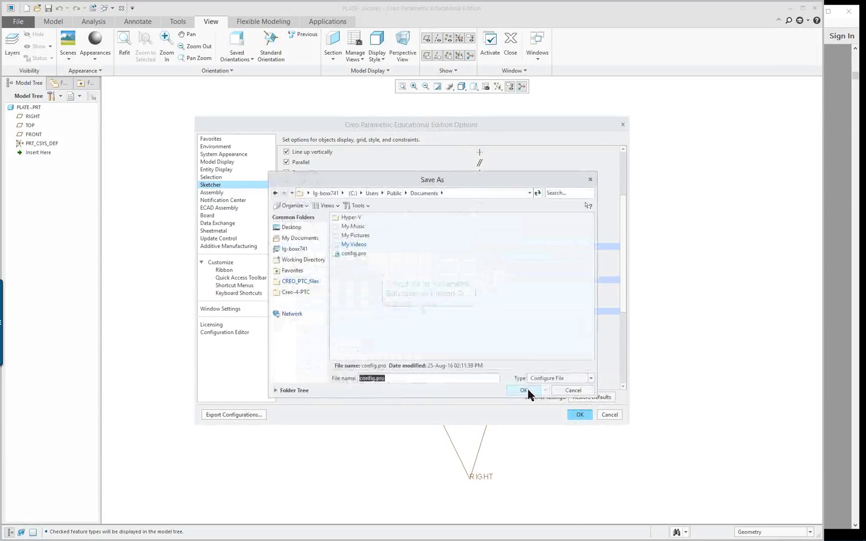
{"action": "left_click", "coordinate": [566, 391]}
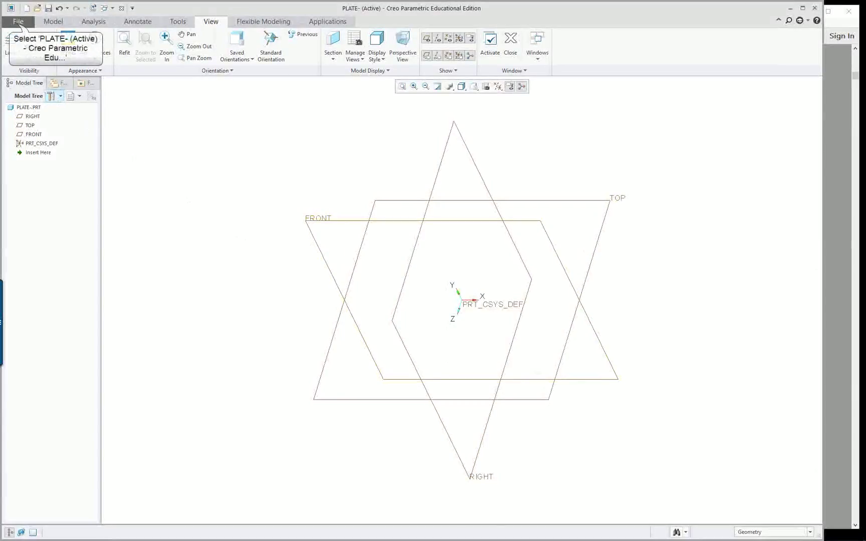
{"action": "left_click", "coordinate": [18, 22]}
{"action": "left_click", "coordinate": [40, 228]}
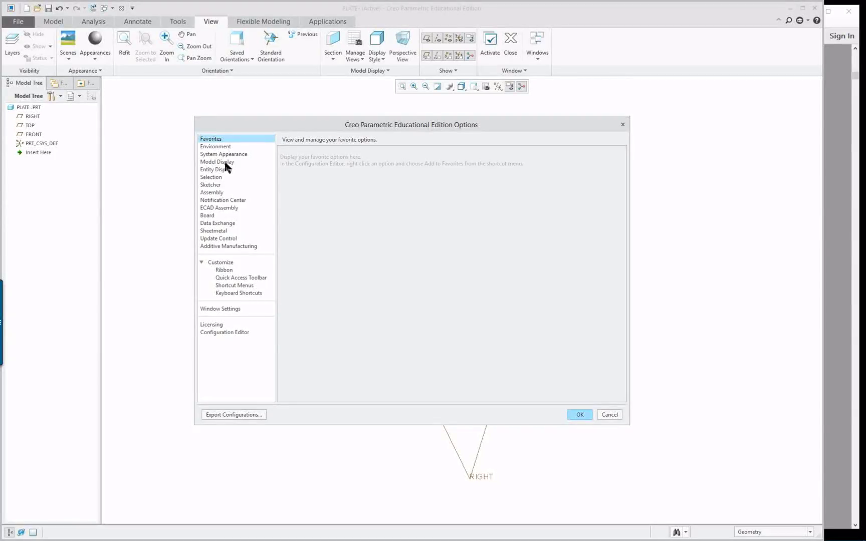
{"action": "left_click", "coordinate": [224, 185]}
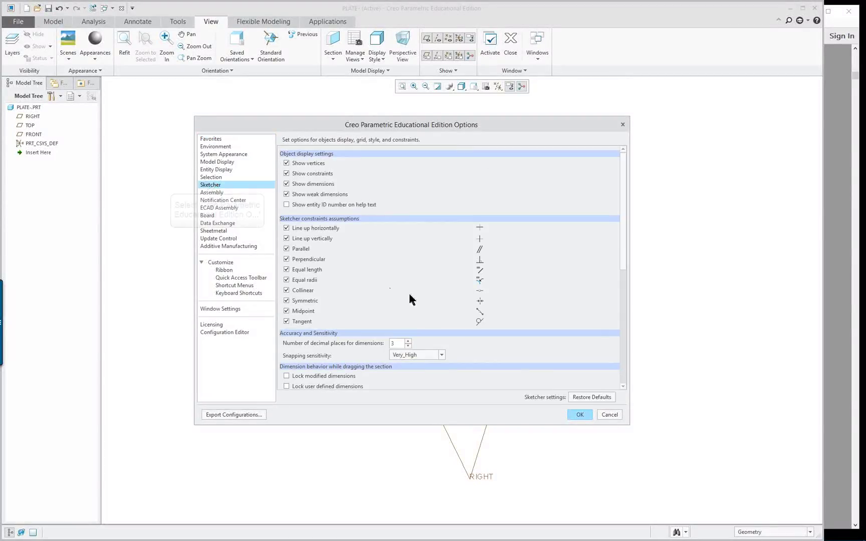
{"action": "scroll", "coordinate": [498, 345], "scroll_direction": "down", "scroll_amount": 5}
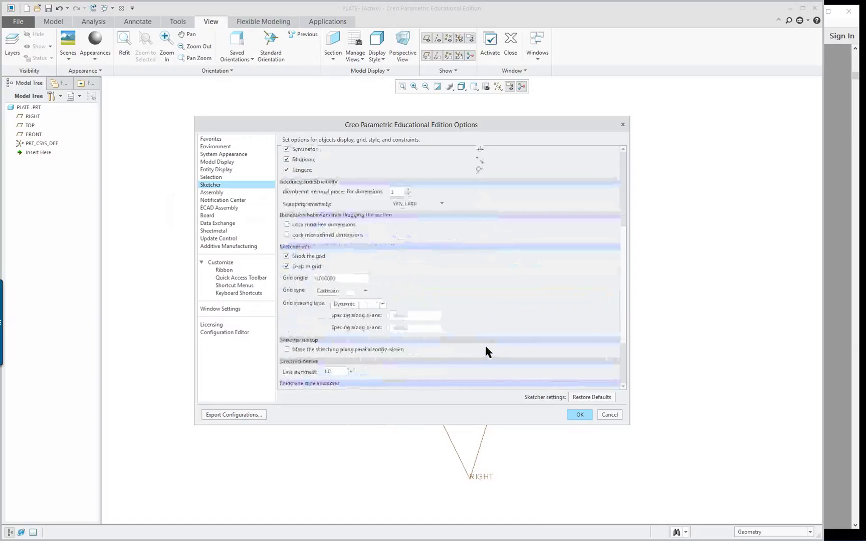
{"action": "scroll", "coordinate": [485, 344], "scroll_direction": "down", "scroll_amount": 1}
{"action": "scroll", "coordinate": [471, 345], "scroll_direction": "down", "scroll_amount": 2}
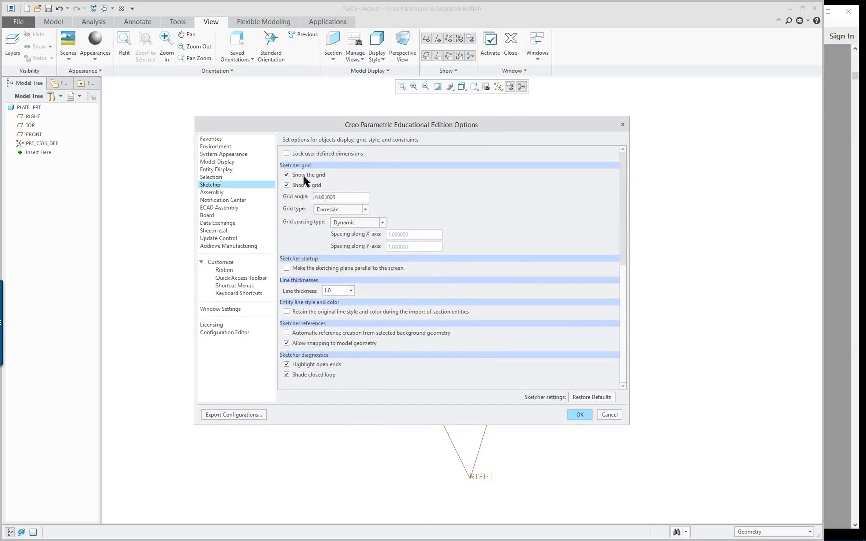
{"action": "left_click", "coordinate": [582, 416]}
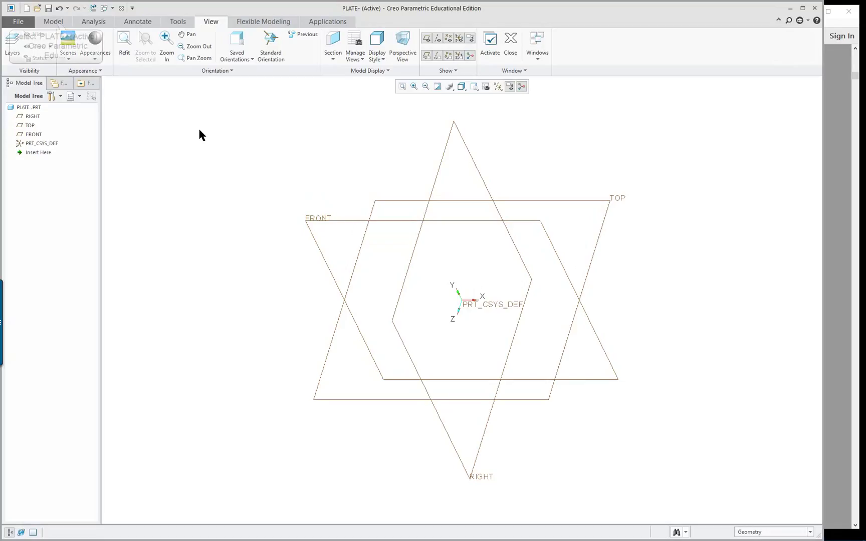
Start an Extrude from the Model tab, sketching on the FRONT datum plane.
{"action": "left_click", "coordinate": [55, 23]}
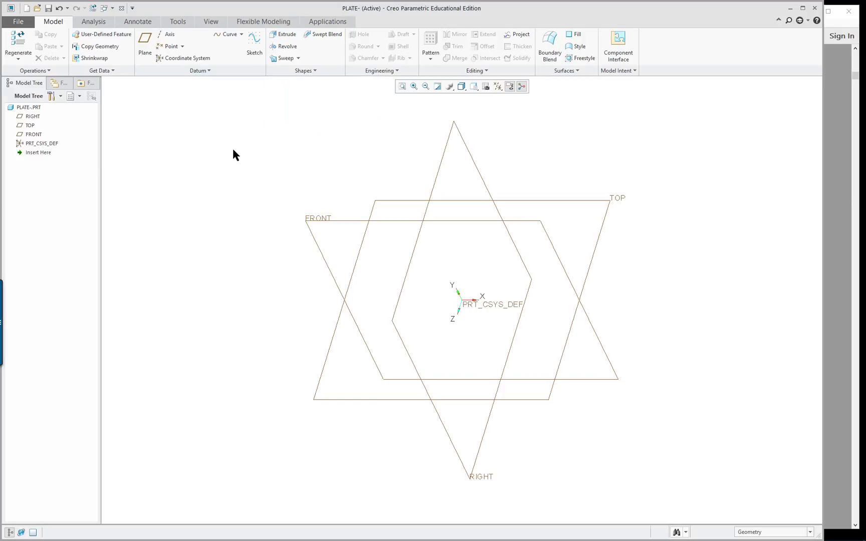
{"action": "right_click", "coordinate": [207, 177]}
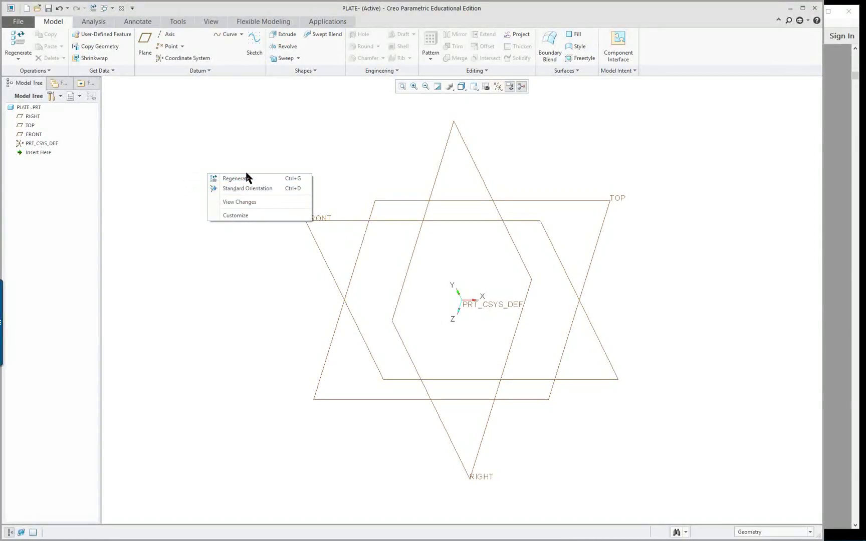
{"action": "left_click", "coordinate": [229, 137]}
{"action": "left_click", "coordinate": [287, 36]}
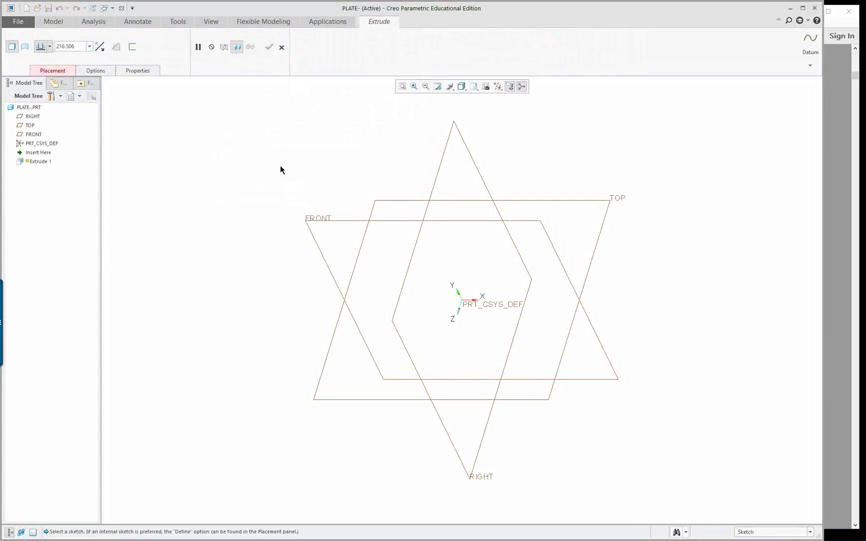
{"action": "left_click", "coordinate": [325, 219]}
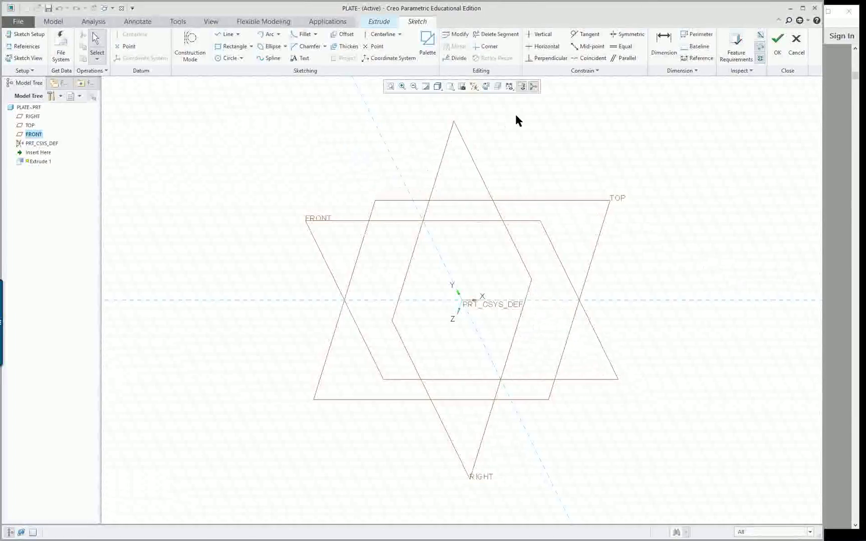
Scroll the lesson PDF to page 34 on the 8-Sided Octagon, then return to Creo.
{"action": "left_click", "coordinate": [836, 180]}
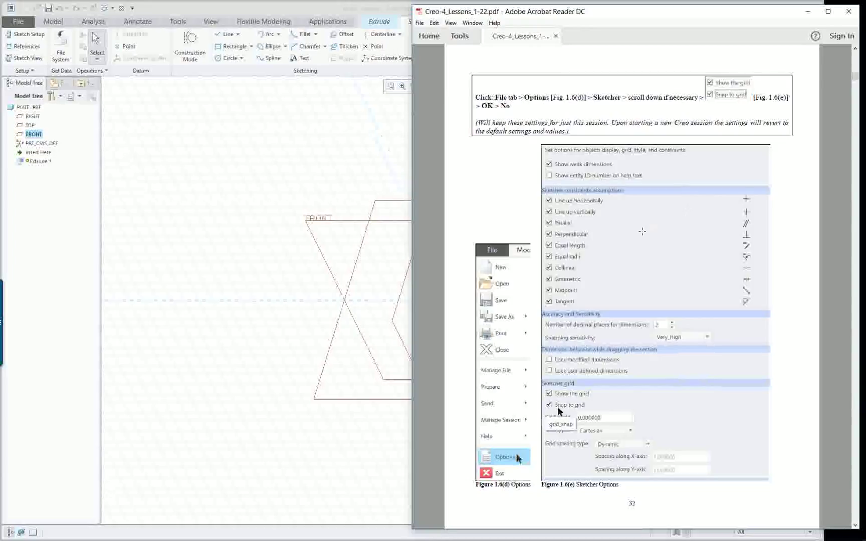
{"action": "scroll", "coordinate": [642, 232], "scroll_direction": "down", "scroll_amount": 3}
{"action": "scroll", "coordinate": [632, 285], "scroll_direction": "down", "scroll_amount": 3}
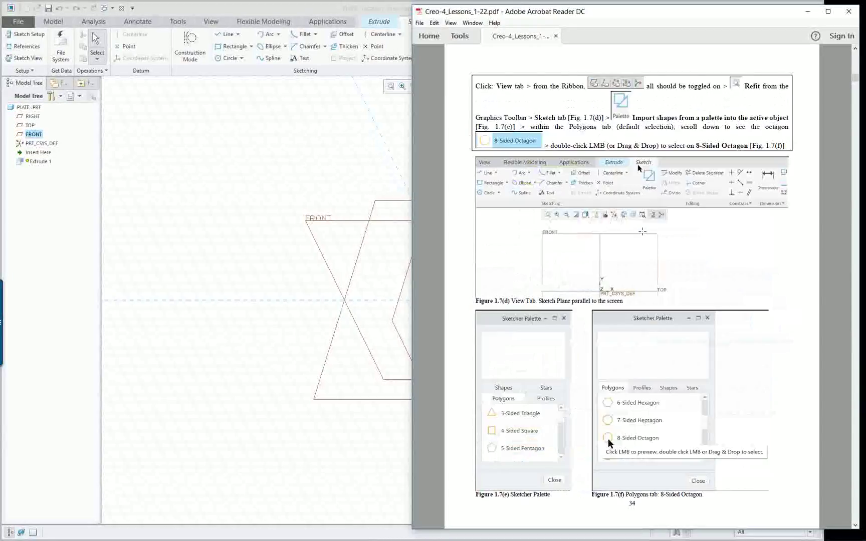
{"action": "left_click", "coordinate": [325, 136]}
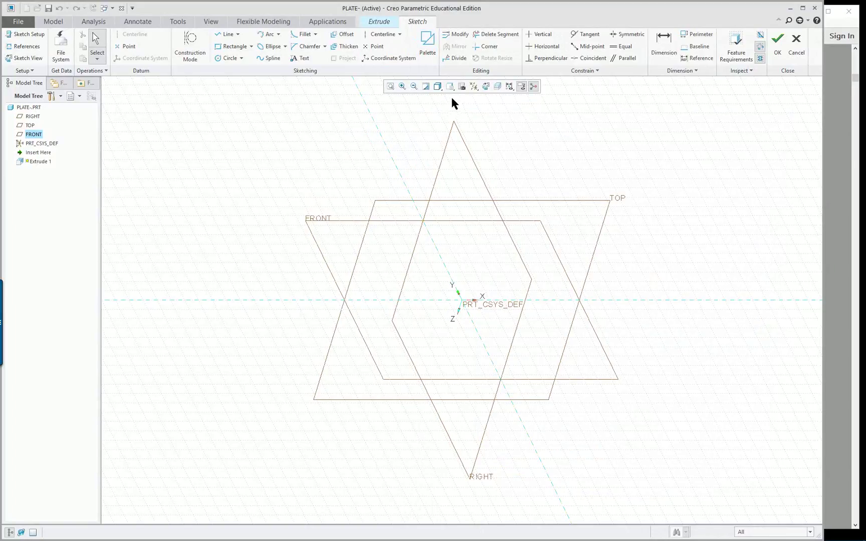
Orient the sketch head-on and pick 8-Sided Octagon from the Palette's Polygons category.
{"action": "left_click", "coordinate": [486, 89]}
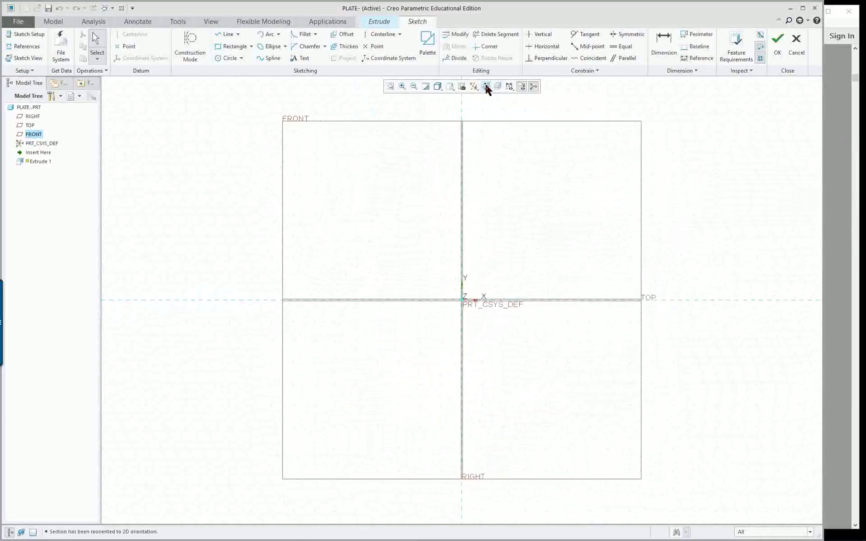
{"action": "left_click", "coordinate": [429, 45]}
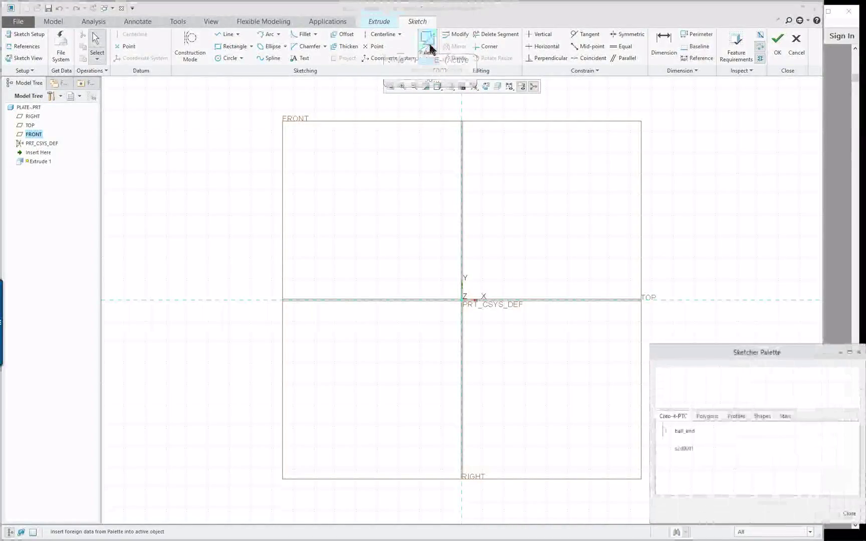
{"action": "mouse_move", "coordinate": [786, 351]}
{"action": "left_mouse_down"}
{"action": "mouse_move", "coordinate": [765, 253]}
{"action": "mouse_move", "coordinate": [772, 191]}
{"action": "left_mouse_up"}
{"action": "left_click", "coordinate": [745, 257]}
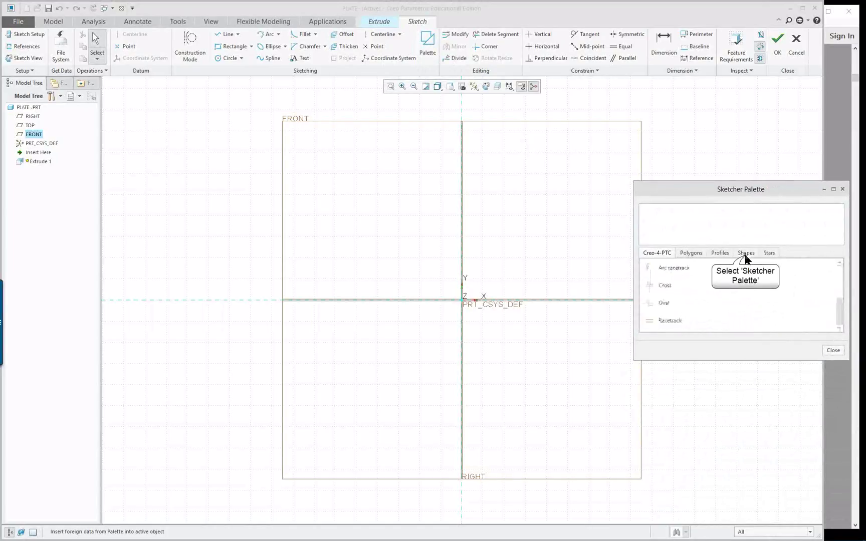
{"action": "scroll", "coordinate": [663, 306], "scroll_direction": "down", "scroll_amount": 1}
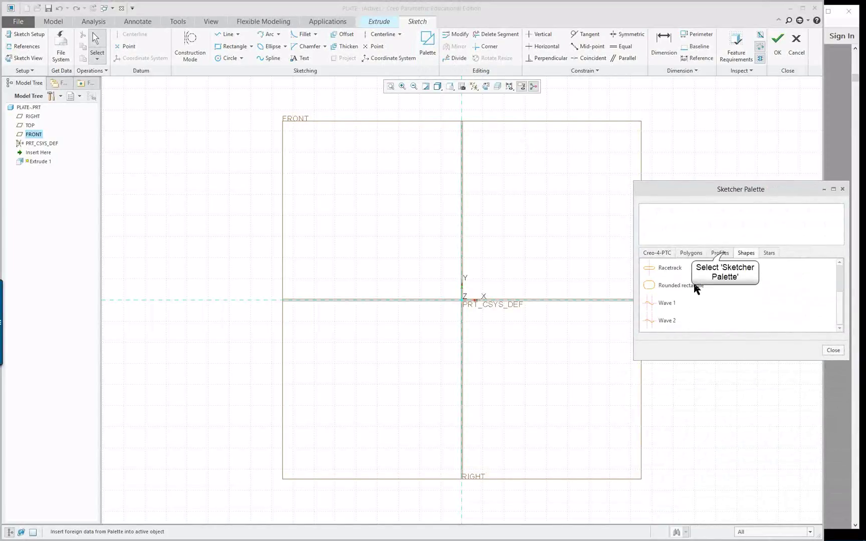
{"action": "left_click", "coordinate": [721, 253]}
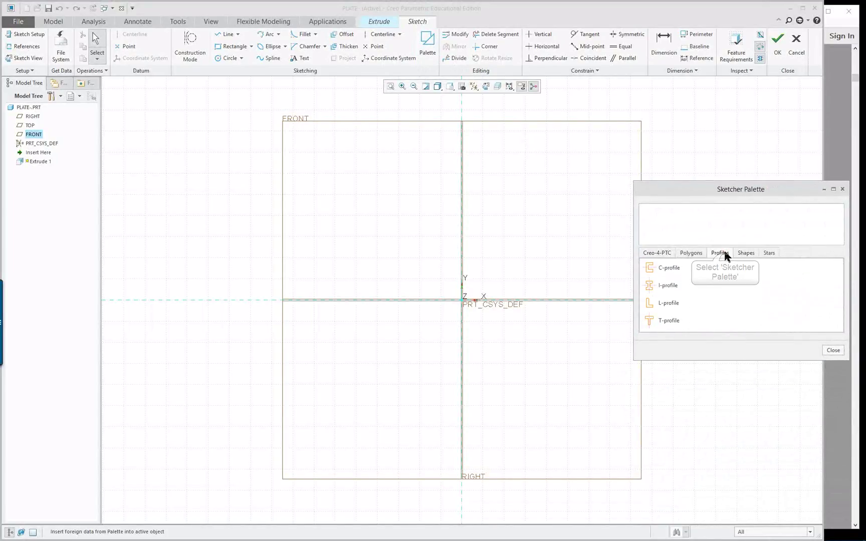
{"action": "left_click", "coordinate": [691, 254]}
{"action": "scroll", "coordinate": [694, 307], "scroll_direction": "down", "scroll_amount": 1}
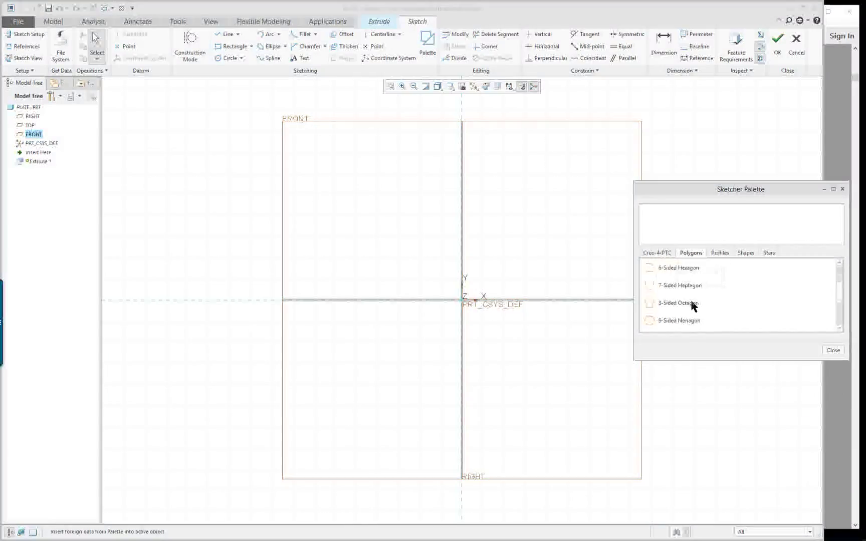
{"action": "double_click", "coordinate": [654, 303]}
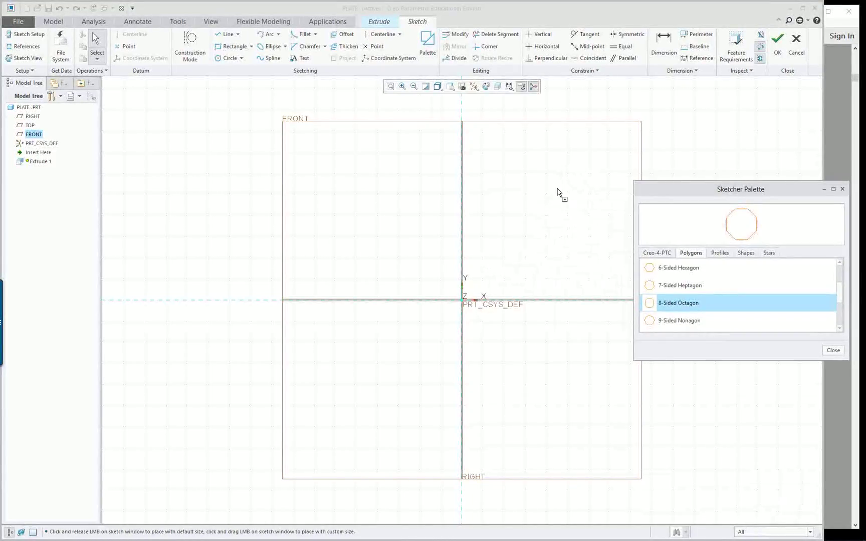
Drop the octagon centred on the sketch origin and scale it by 2.
{"action": "left_click", "coordinate": [465, 303]}
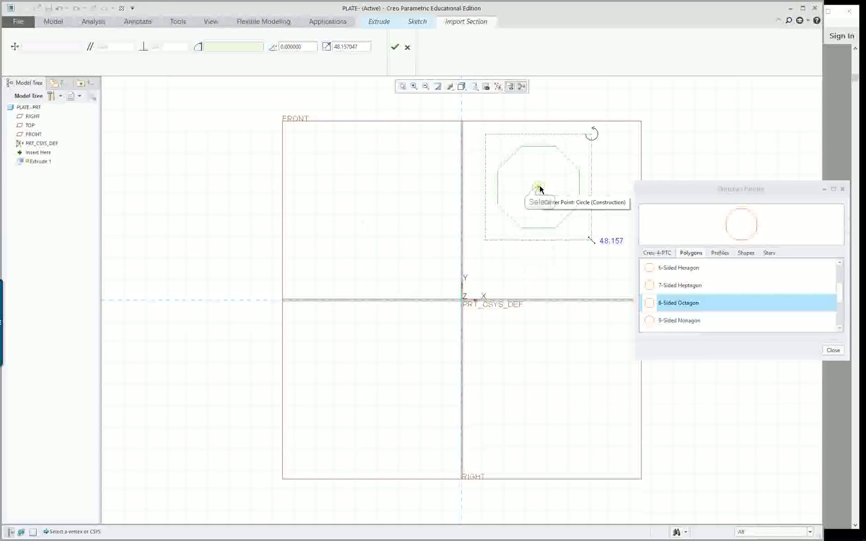
{"action": "left_click_drag", "start_coordinate": [539, 188], "coordinate": [462, 300]}
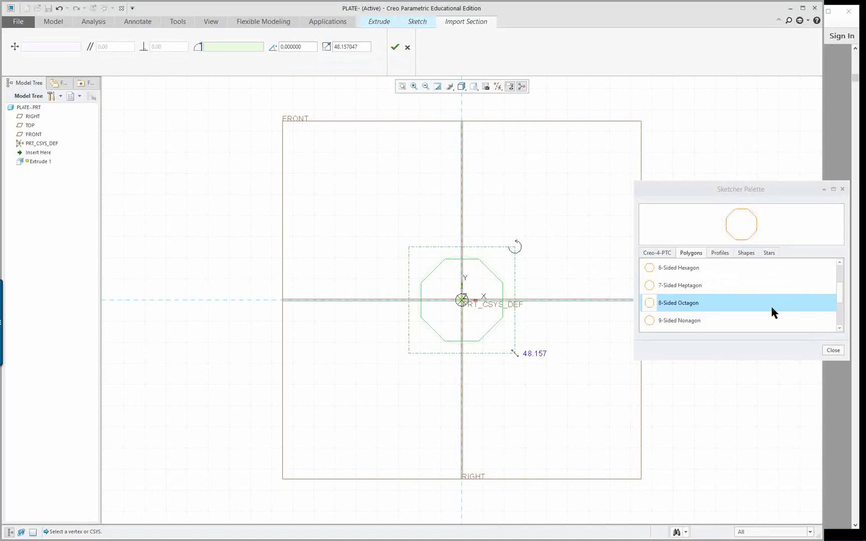
{"action": "left_click", "coordinate": [833, 350]}
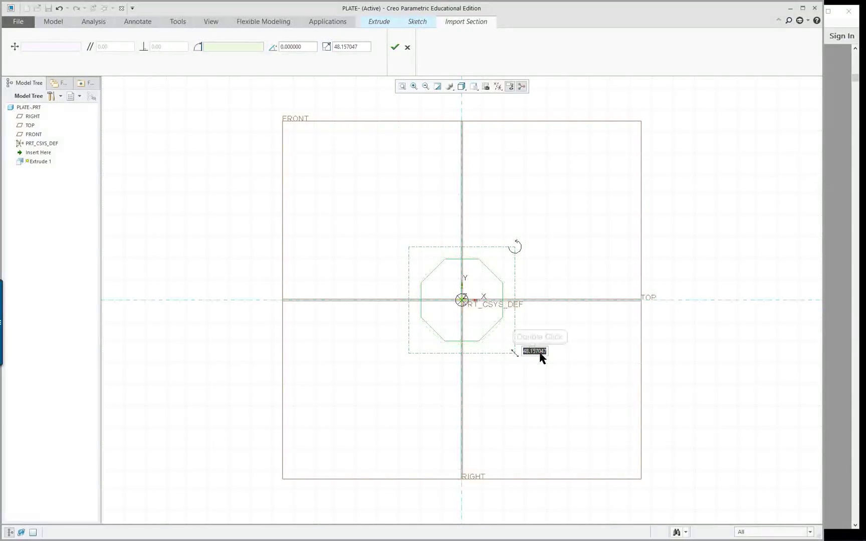
{"action": "type", "text": "2"}
{"action": "key", "text": "Return"}
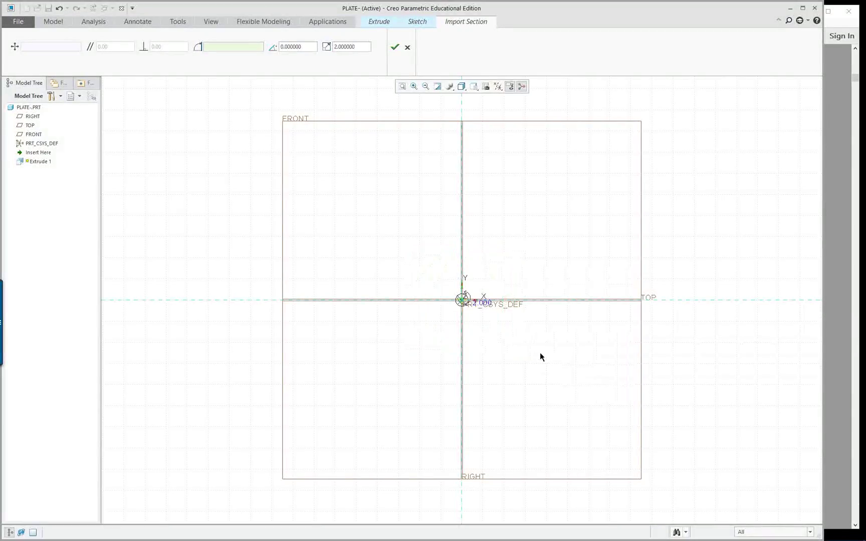
{"action": "right_click", "coordinate": [415, 151]}
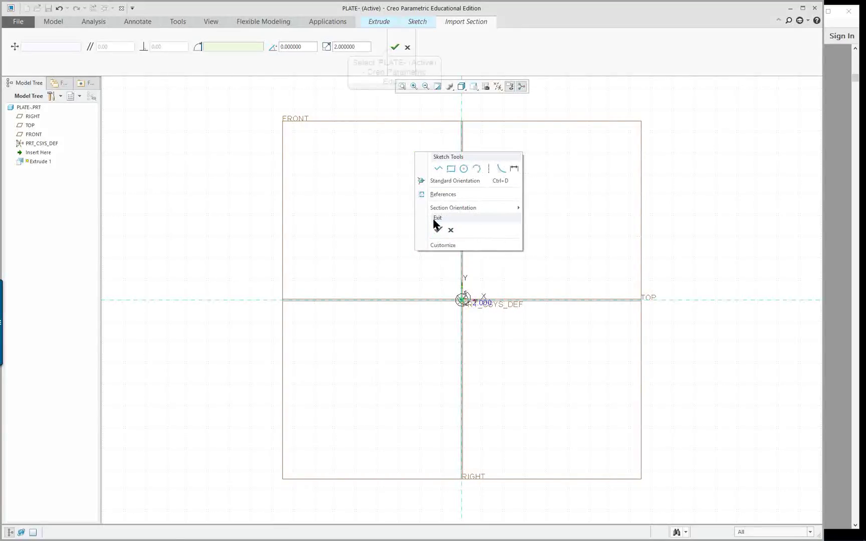
{"action": "left_click", "coordinate": [395, 47]}
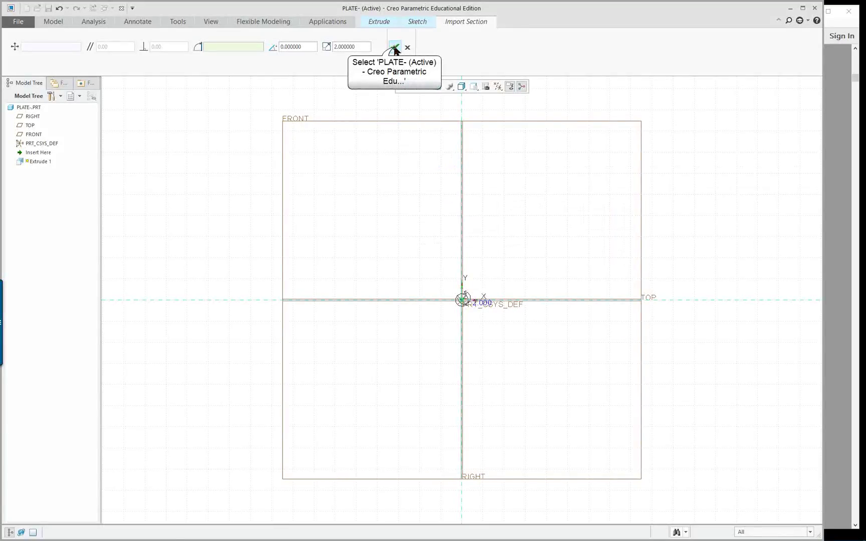
Accept the imported octagon section and exit Sketch mode.
{"action": "left_click", "coordinate": [395, 48]}
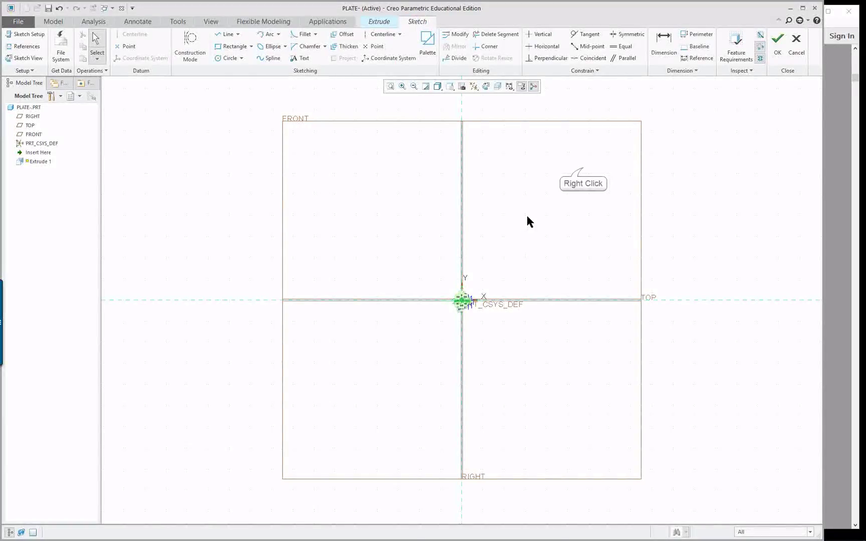
{"action": "right_click", "coordinate": [583, 171]}
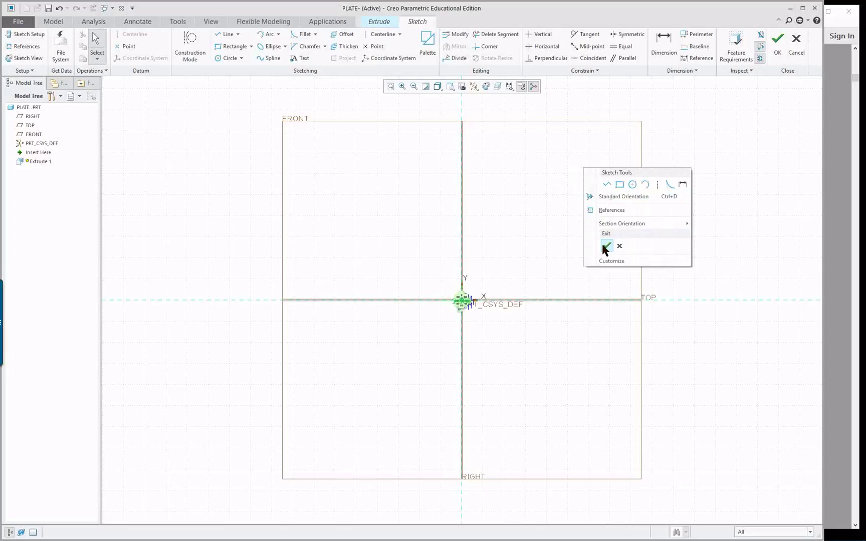
{"action": "left_click", "coordinate": [738, 119]}
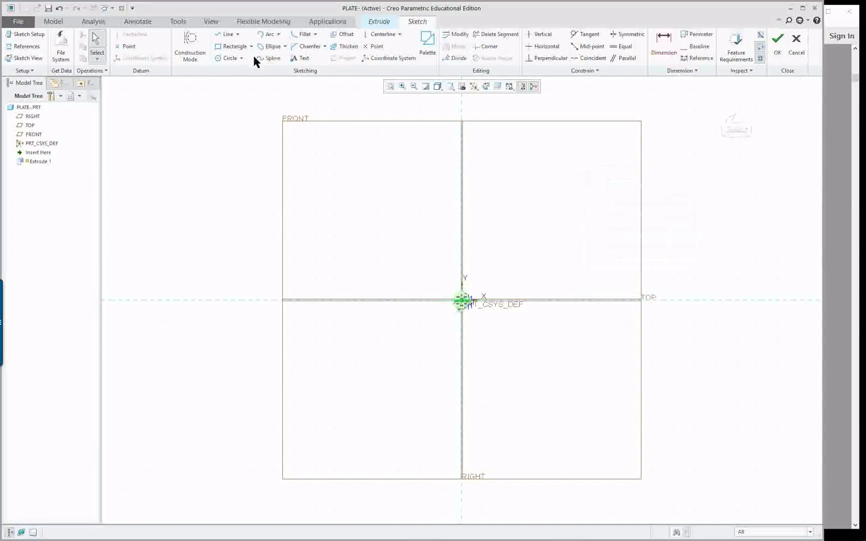
{"action": "left_click", "coordinate": [781, 39]}
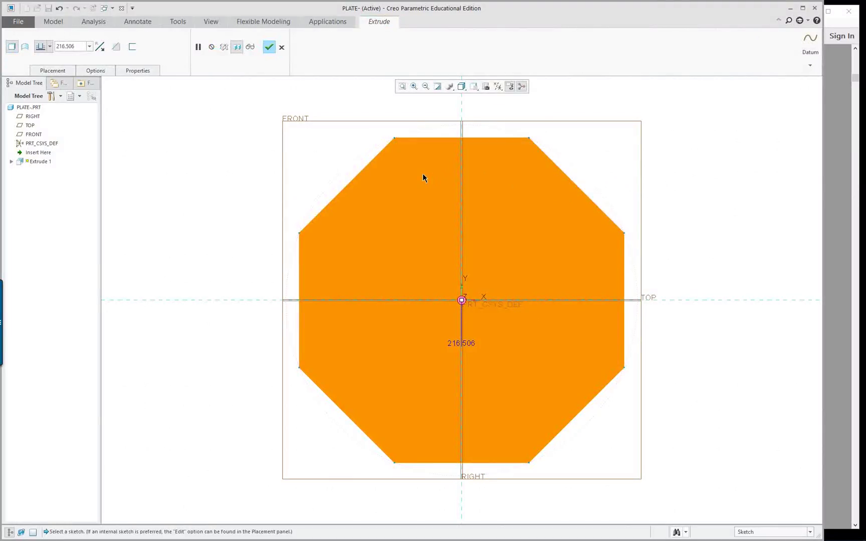
Set the octagon extrusion depth to 2.000.
{"action": "right_click", "coordinate": [422, 174]}
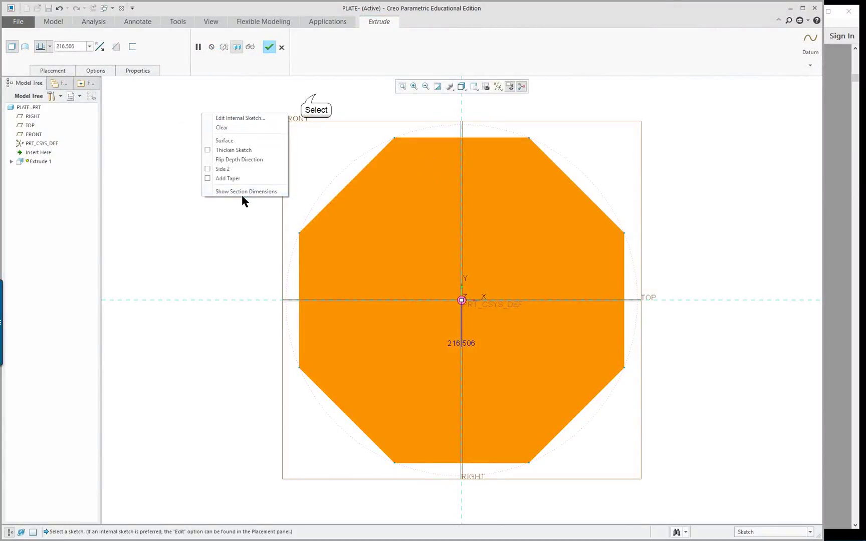
{"action": "left_click", "coordinate": [316, 93]}
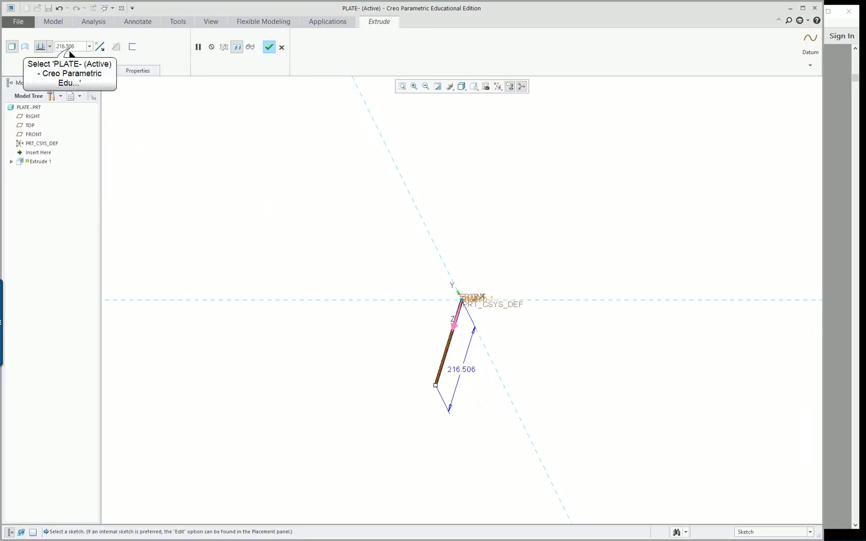
{"action": "left_click", "coordinate": [69, 48]}
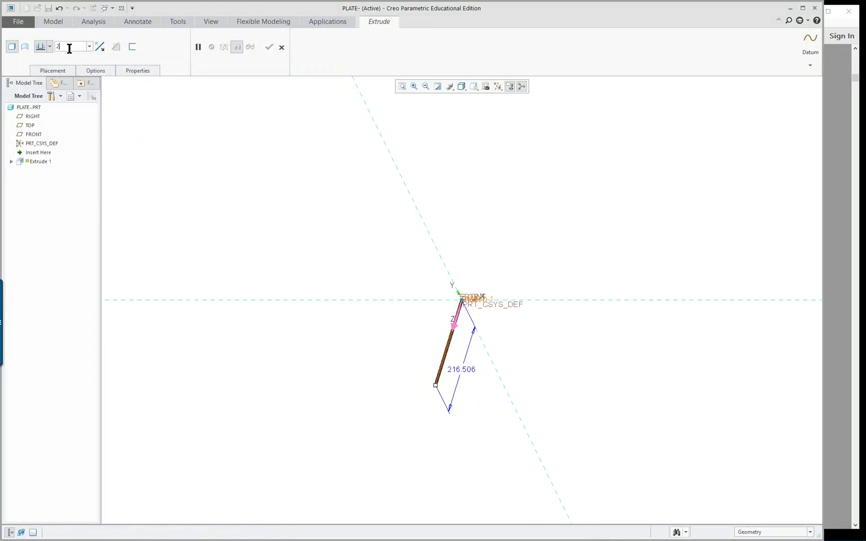
{"action": "type", "text": "2"}
{"action": "key", "text": "Return"}
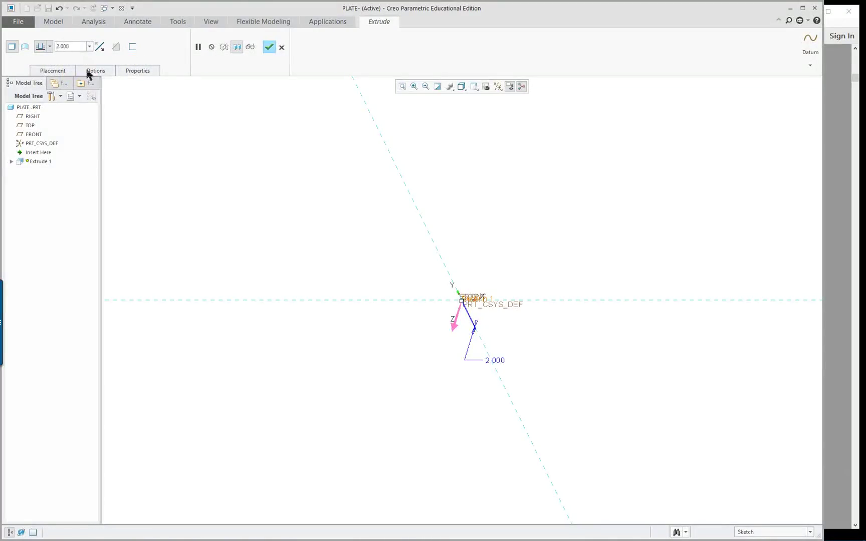
{"action": "double_click", "coordinate": [495, 360]}
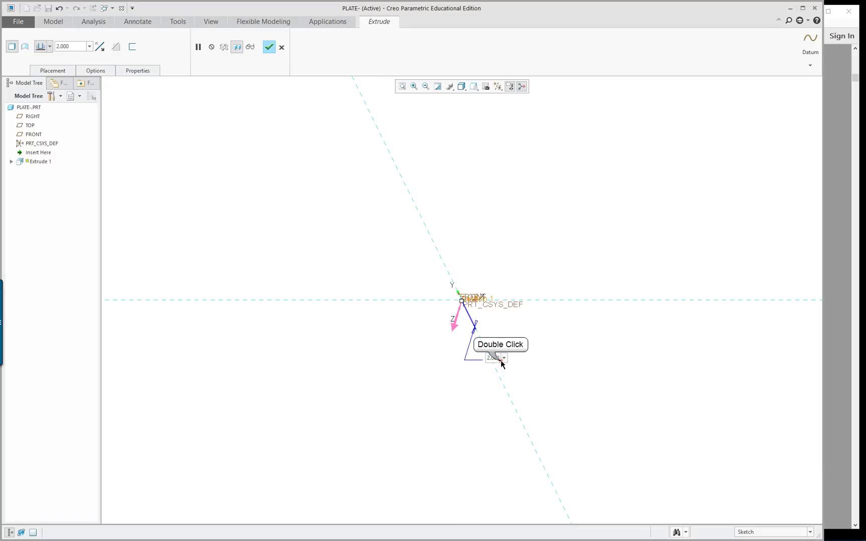
{"action": "left_click", "coordinate": [560, 363]}
Complete Extrude 1 and expand it in the model tree to show Section 1.
{"action": "middle_click", "coordinate": [317, 212]}
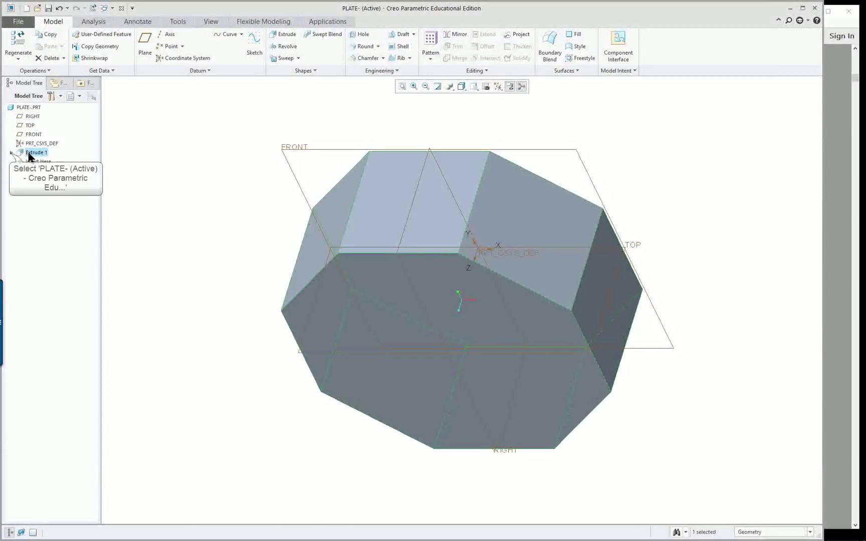
{"action": "left_click", "coordinate": [11, 153]}
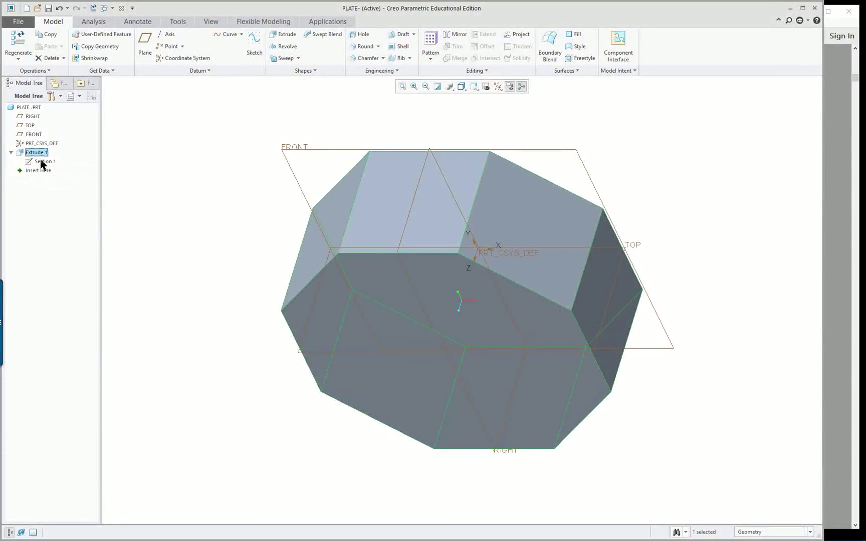
{"action": "left_click", "coordinate": [142, 152]}
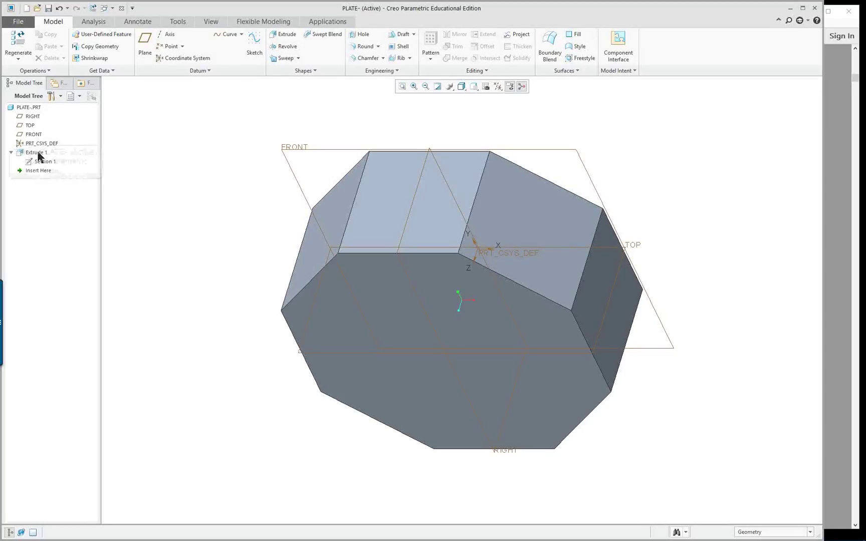
{"action": "left_click", "coordinate": [34, 134]}
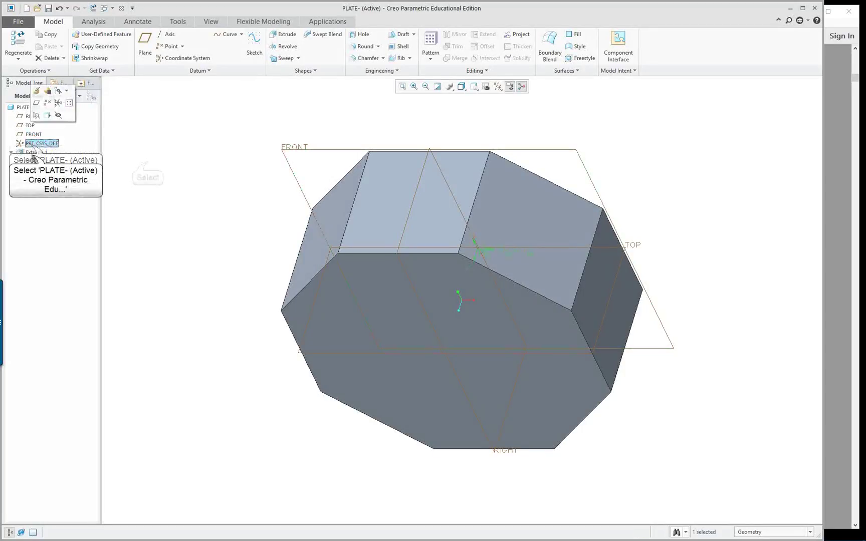
{"action": "left_click", "coordinate": [148, 165]}
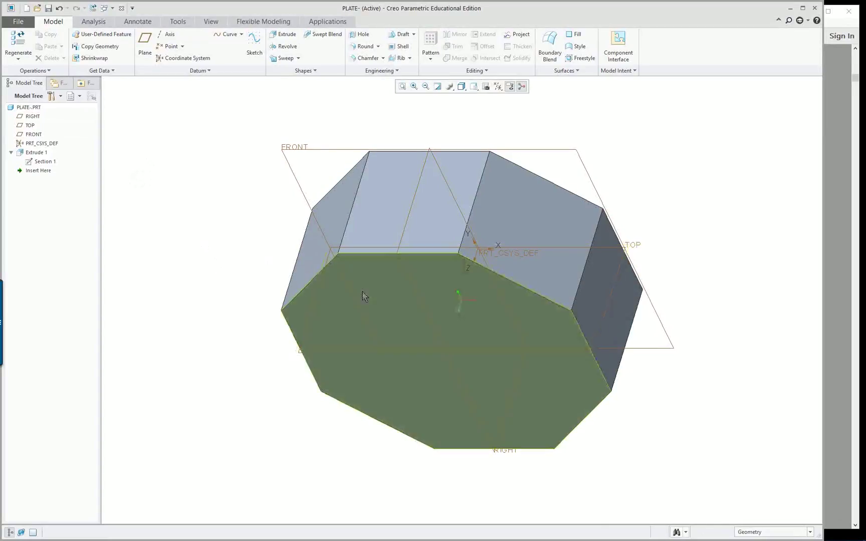
Start a hole on the plate's front face, offset-referenced to the TOP and RIGHT planes.
{"action": "left_click", "coordinate": [392, 285]}
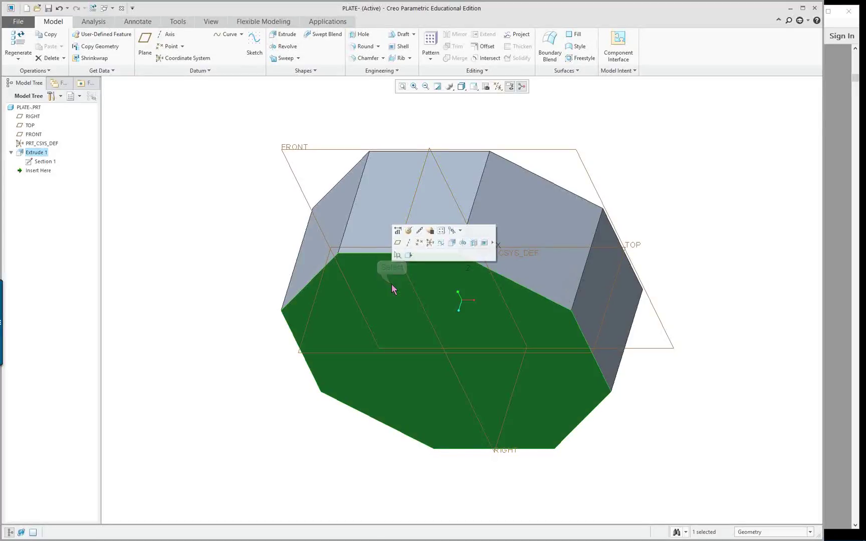
{"action": "left_click", "coordinate": [474, 243]}
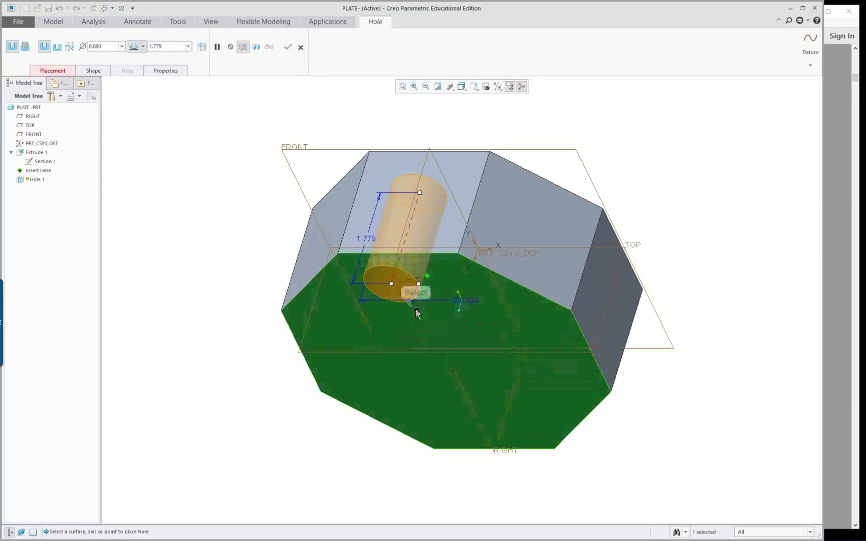
{"action": "left_click_drag", "start_coordinate": [416, 311], "coordinate": [365, 354]}
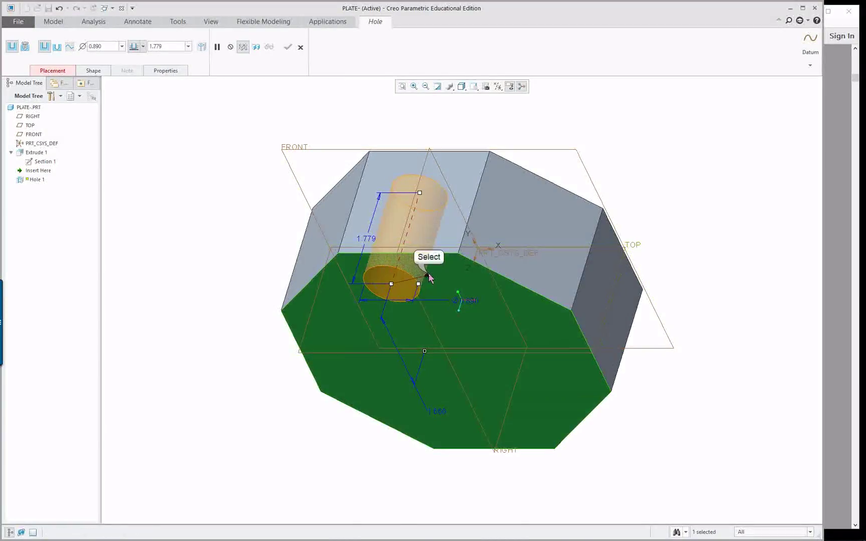
{"action": "left_click_drag", "start_coordinate": [427, 275], "coordinate": [423, 312]}
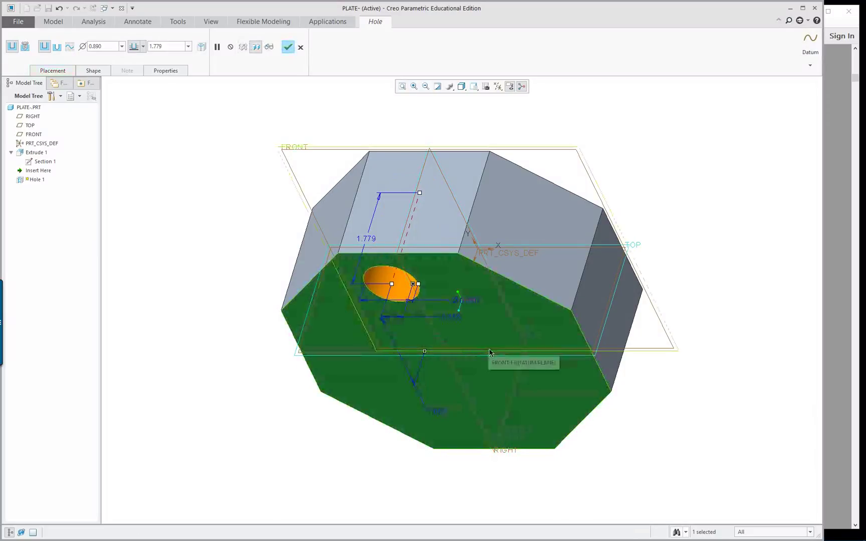
{"action": "middle_click_drag", "start_coordinate": [498, 353], "coordinate": [274, 282]}
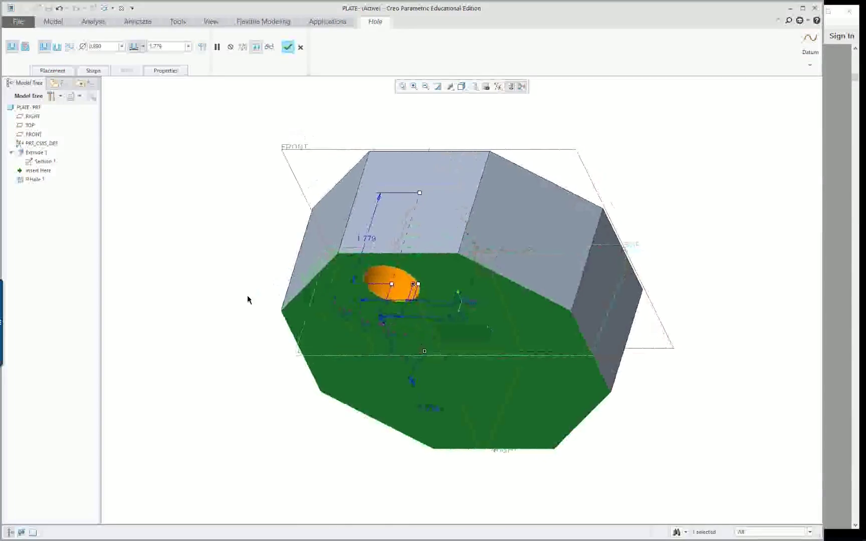
Remove both offset references from the hole's Placement settings.
{"action": "left_click", "coordinate": [56, 73]}
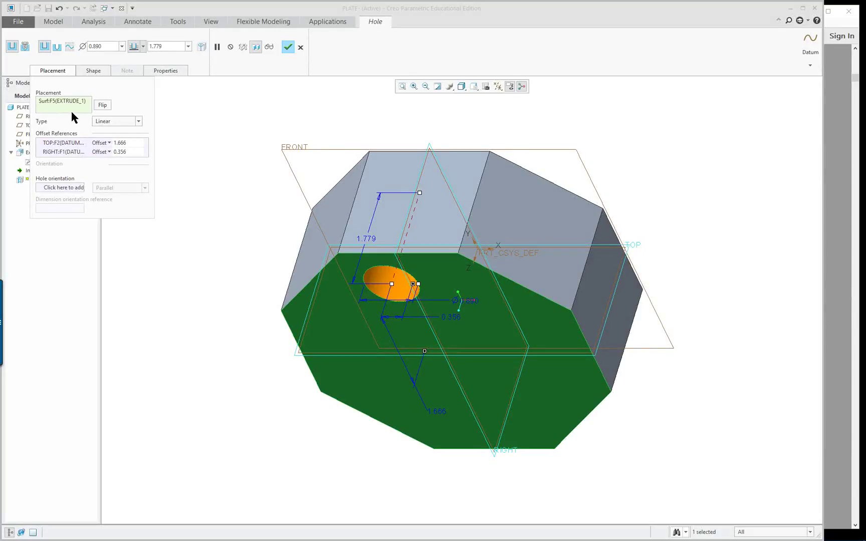
{"action": "left_click", "coordinate": [59, 143]}
{"action": "right_click", "coordinate": [58, 145]}
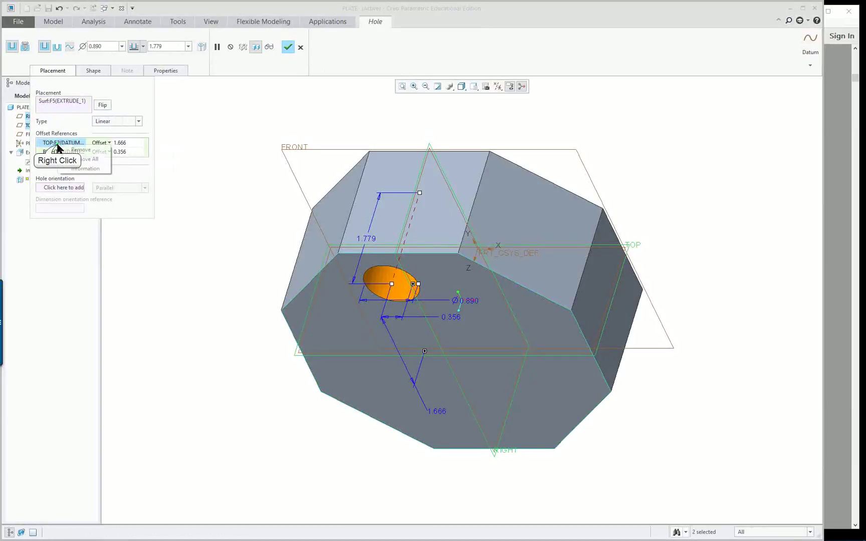
{"action": "left_click", "coordinate": [83, 158]}
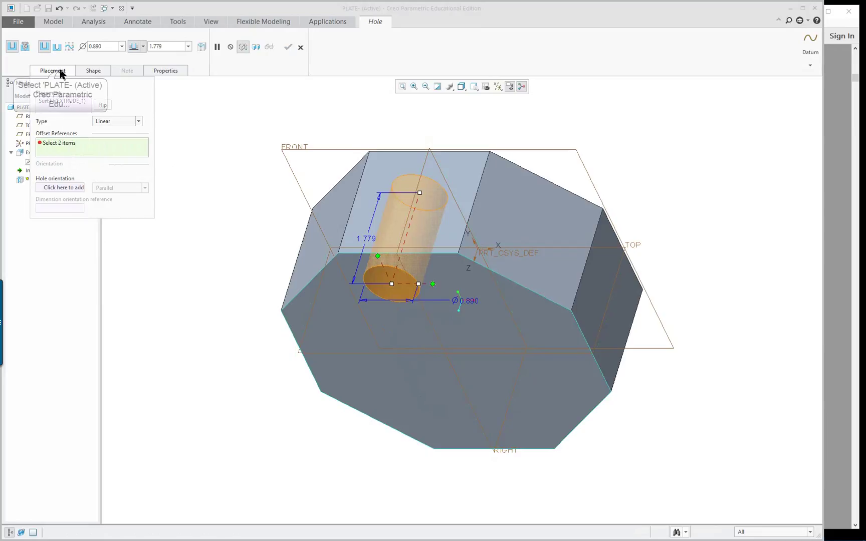
{"action": "right_click", "coordinate": [60, 70]}
{"action": "right_click", "coordinate": [160, 106]}
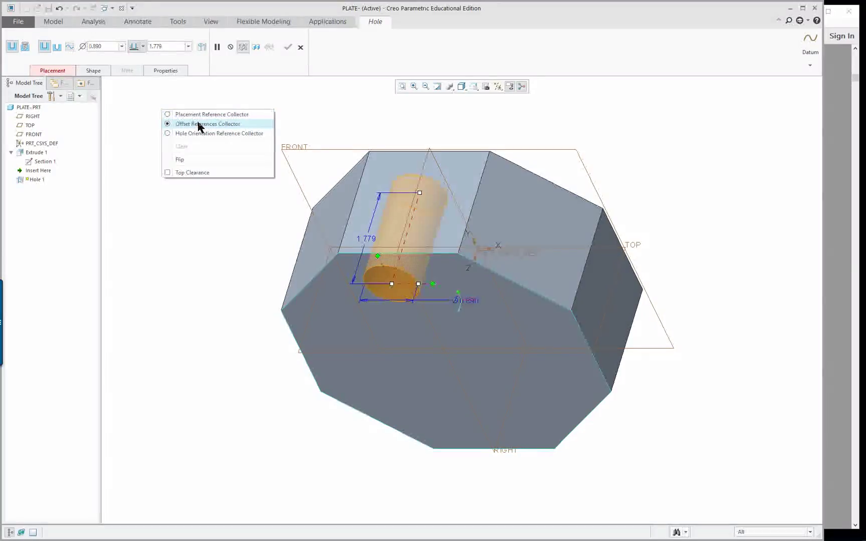
{"action": "left_click", "coordinate": [51, 74]}
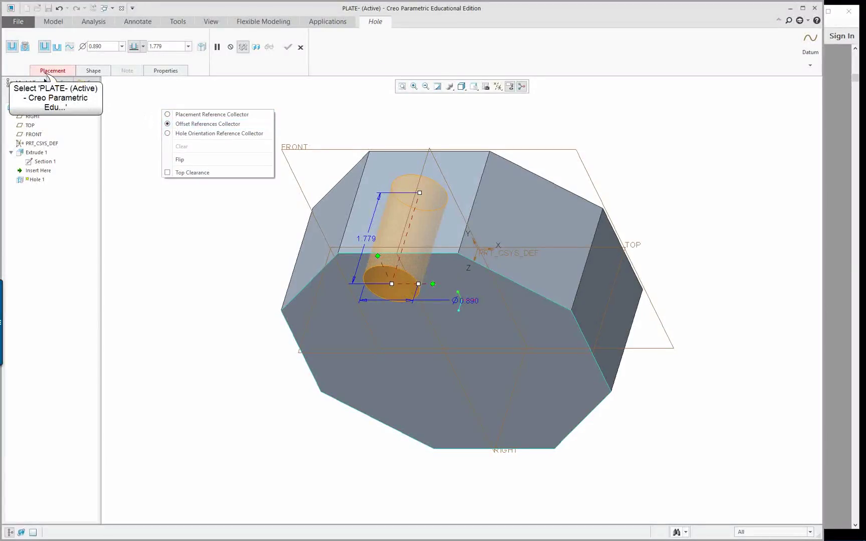
{"action": "left_click", "coordinate": [53, 71]}
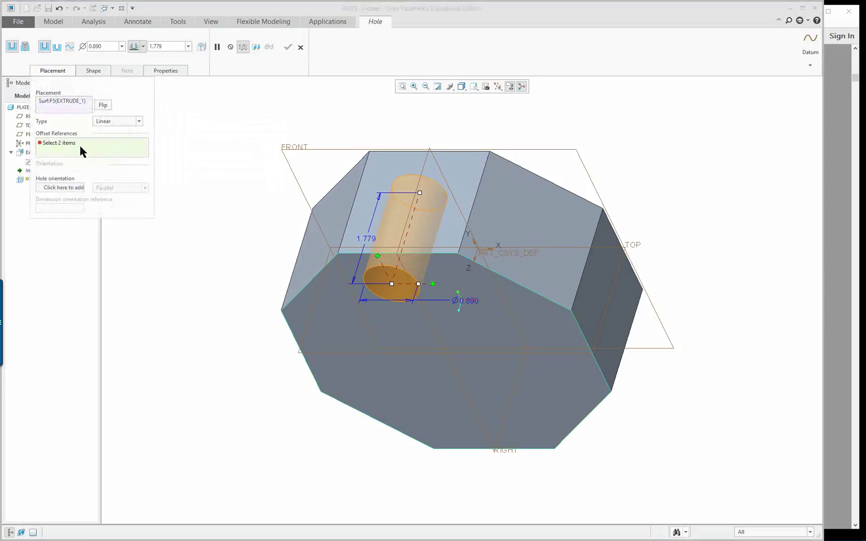
{"action": "left_click", "coordinate": [52, 71]}
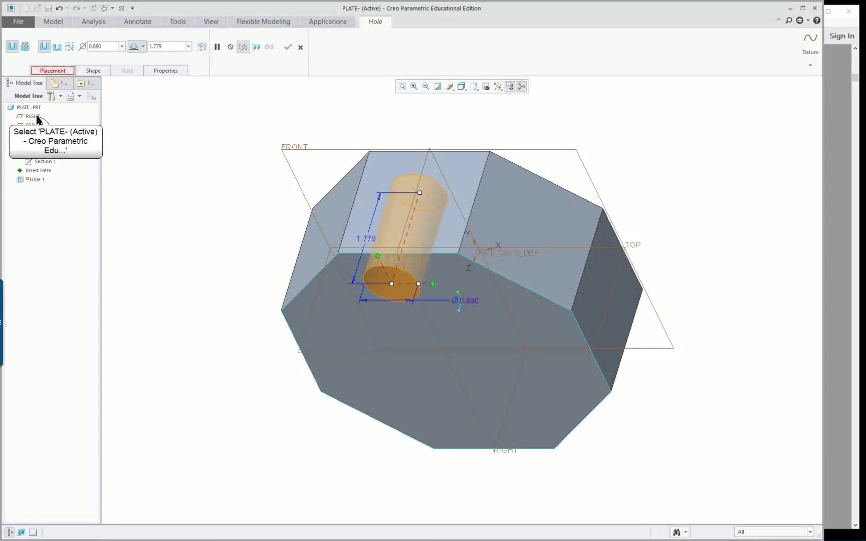
Reference the RIGHT and TOP datum planes and set both hole constraints to Align.
{"action": "left_click", "coordinate": [32, 116]}
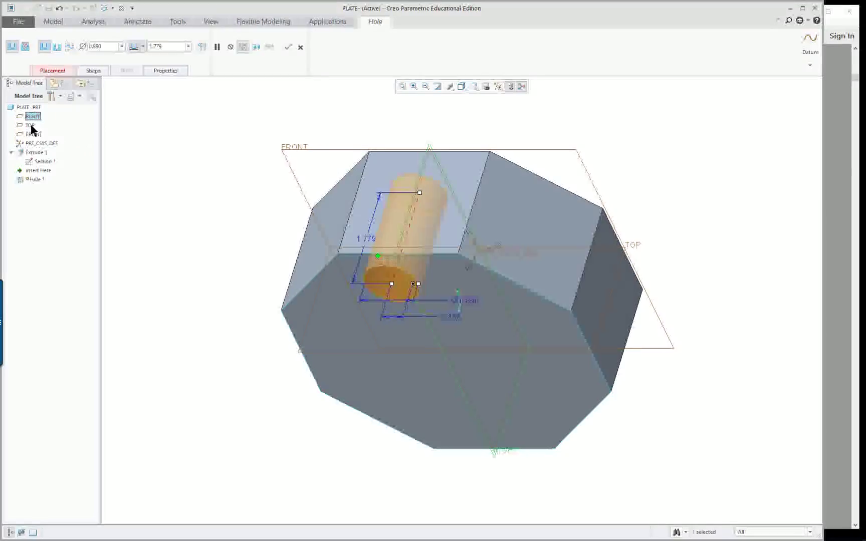
{"action": "left_click", "coordinate": [31, 126], "text": "ctrl"}
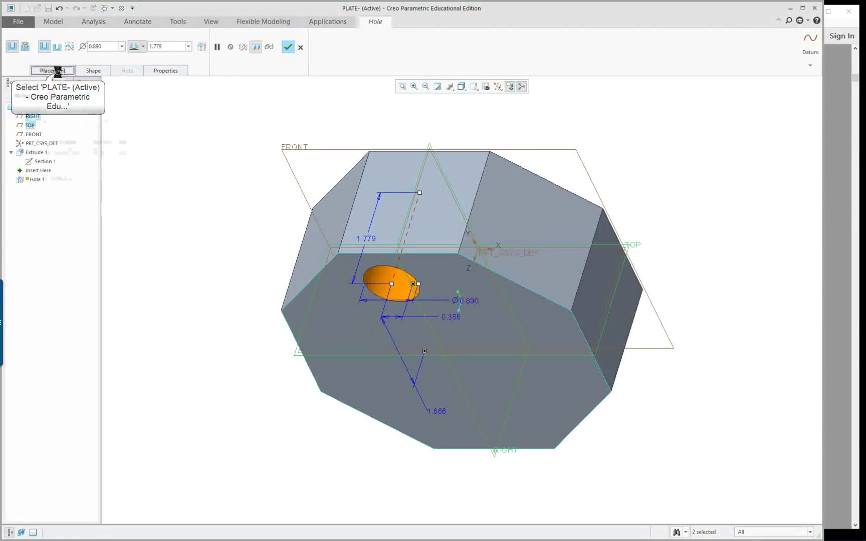
{"action": "left_click", "coordinate": [55, 71]}
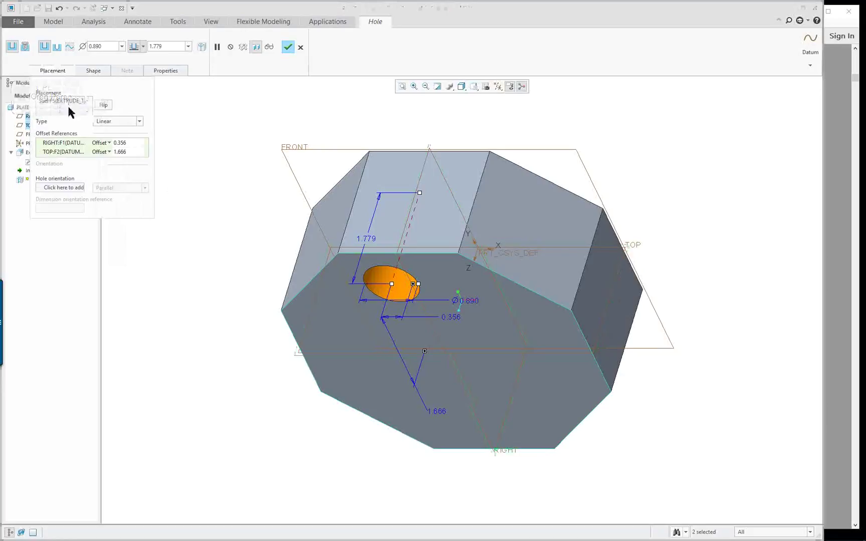
{"action": "left_click", "coordinate": [108, 143]}
{"action": "left_click", "coordinate": [95, 159]}
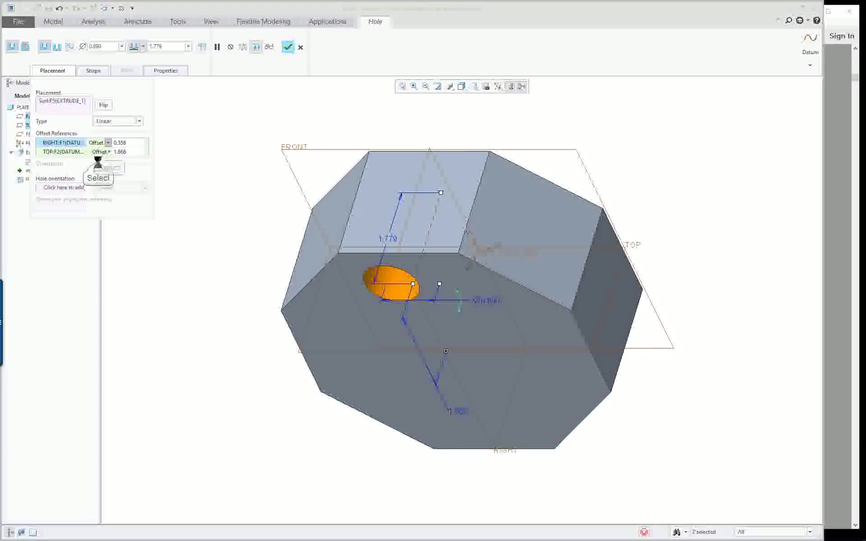
{"action": "left_click", "coordinate": [108, 152]}
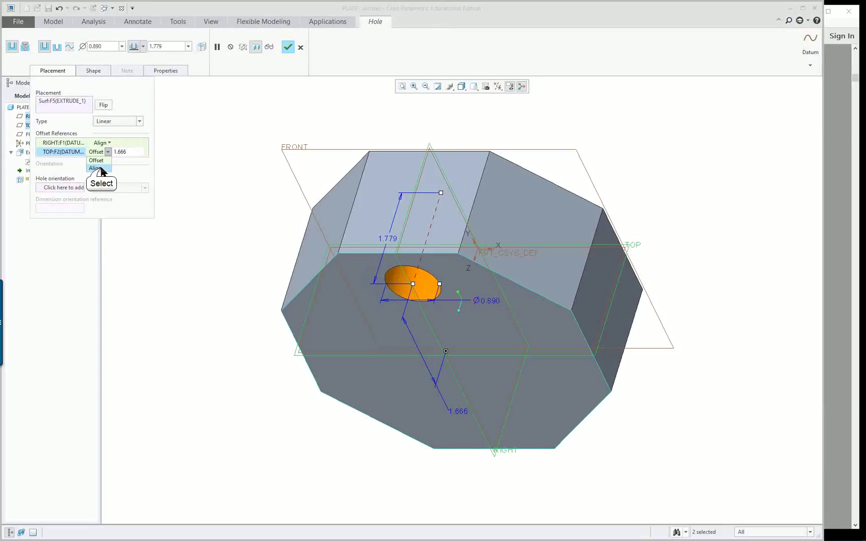
{"action": "left_click", "coordinate": [97, 168]}
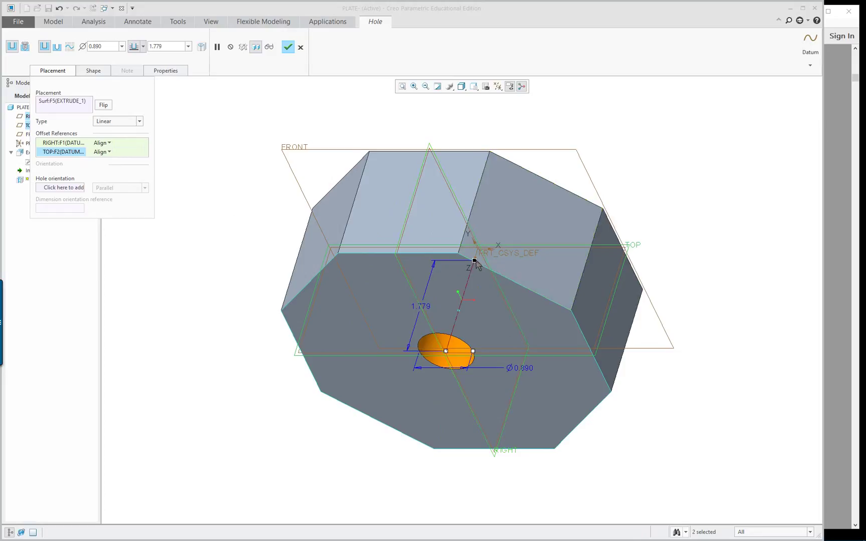
Make Hole 1 Through All with a 1.000 diameter.
{"action": "left_click", "coordinate": [142, 46]}
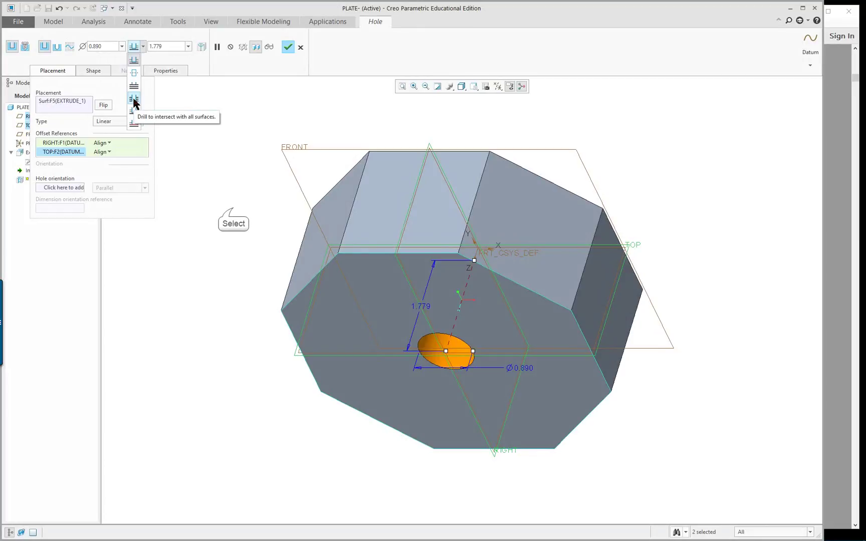
{"action": "key", "text": "Escape"}
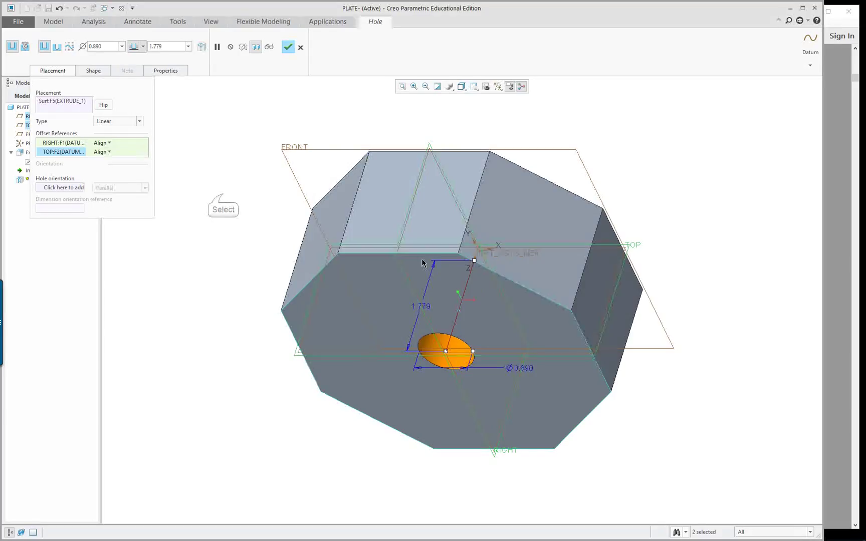
{"action": "right_click", "coordinate": [474, 265]}
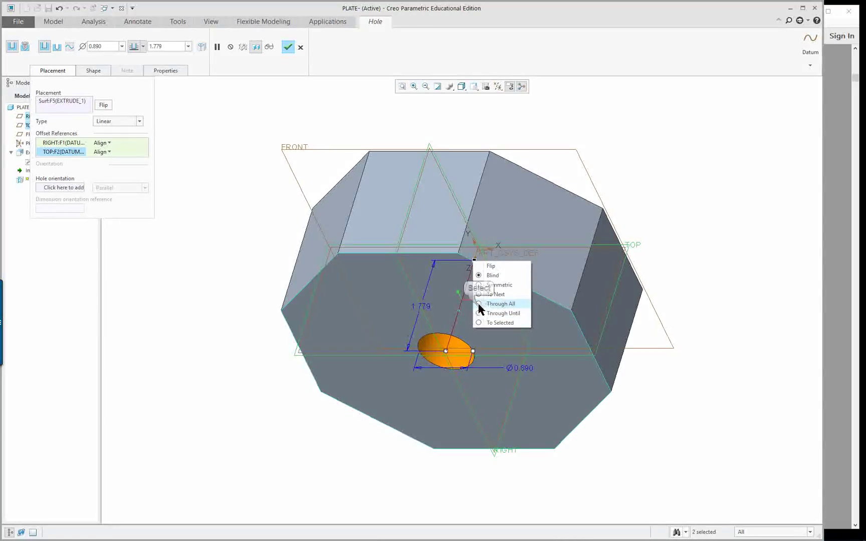
{"action": "left_click", "coordinate": [479, 304]}
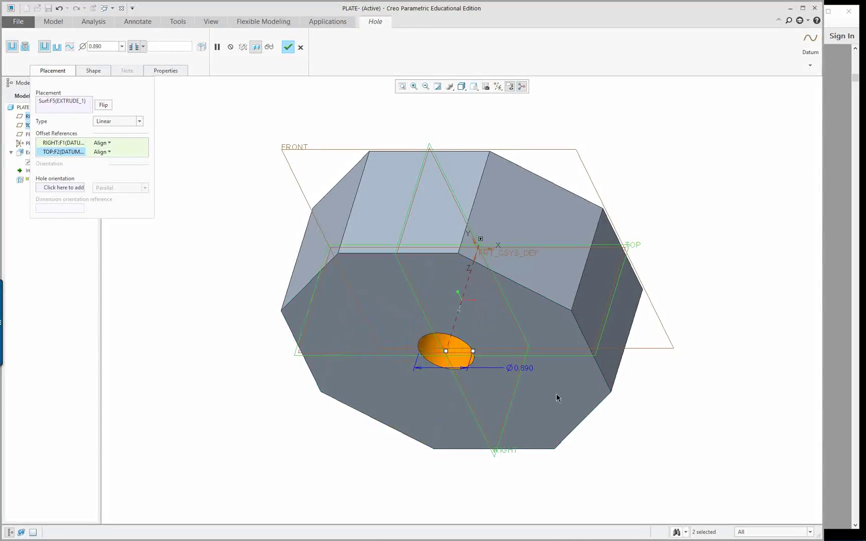
{"action": "double_click", "coordinate": [526, 371]}
{"action": "key", "text": "Return"}
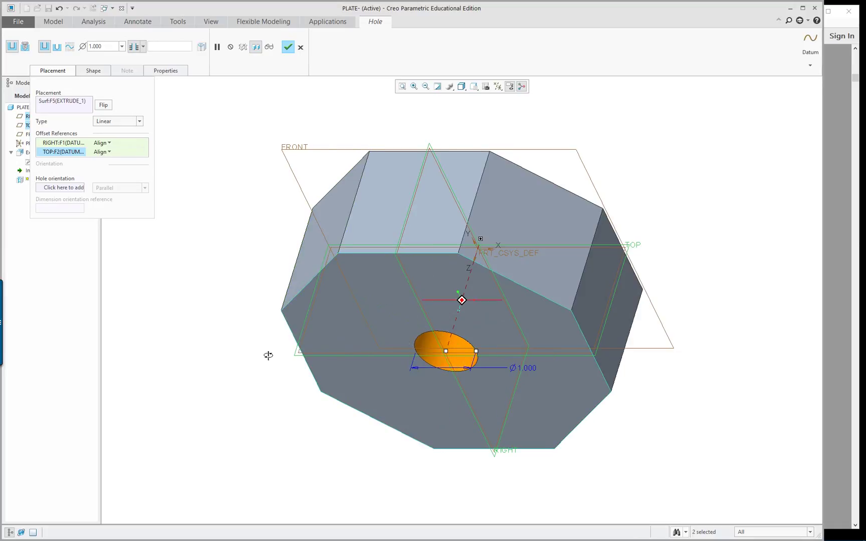
{"action": "middle_click_drag", "start_coordinate": [269, 356], "coordinate": [247, 317]}
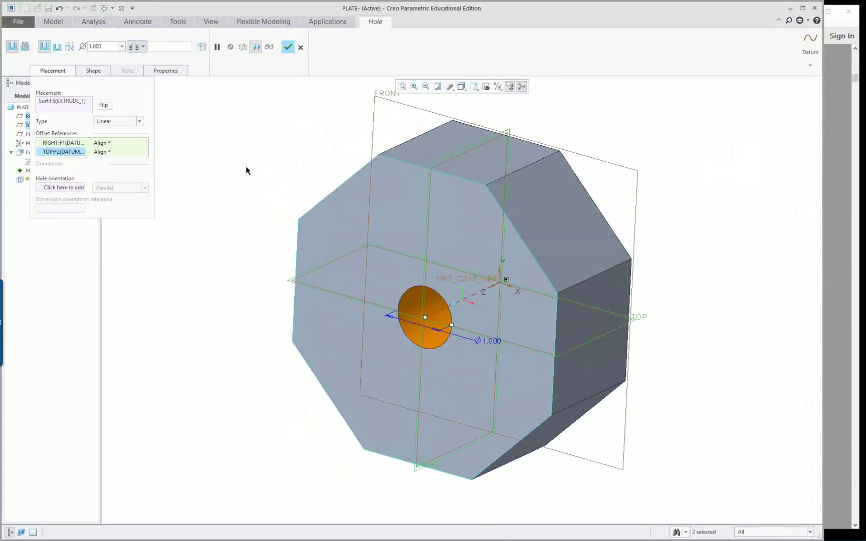
Finish the Hole 1 feature and clear its highlight.
{"action": "left_click", "coordinate": [289, 46]}
{"action": "right_click", "coordinate": [275, 166]}
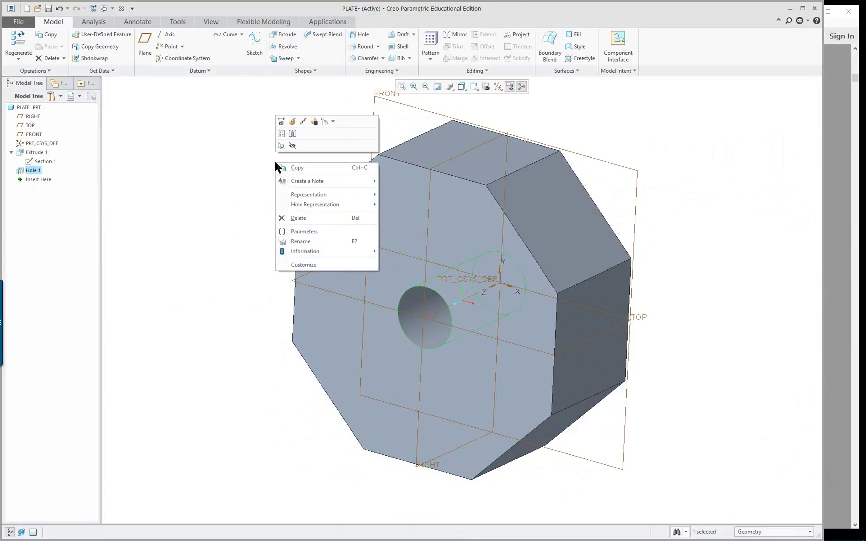
{"action": "left_click", "coordinate": [226, 145]}
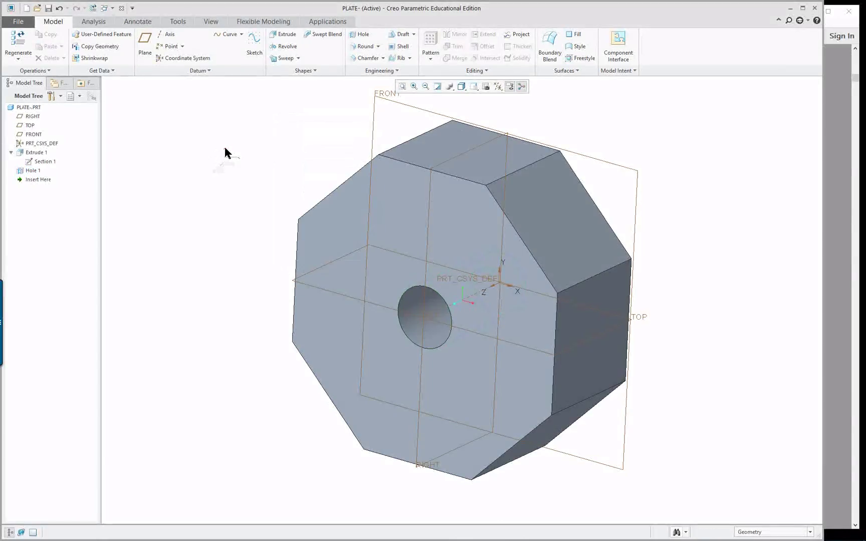
{"action": "key", "text": "ctrl+d"}
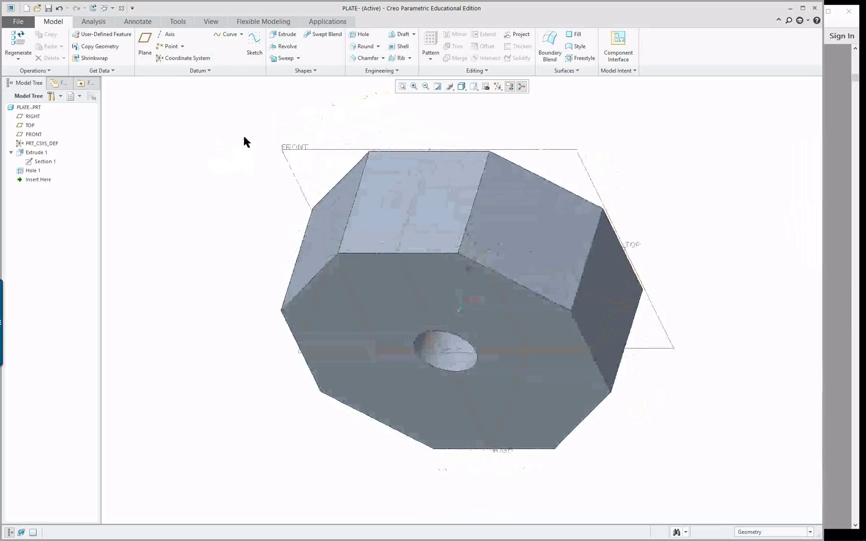
Orbit the plate to inspect it, then restore the Standard Orientation.
{"action": "middle_click_drag", "start_coordinate": [244, 203], "coordinate": [320, 141]}
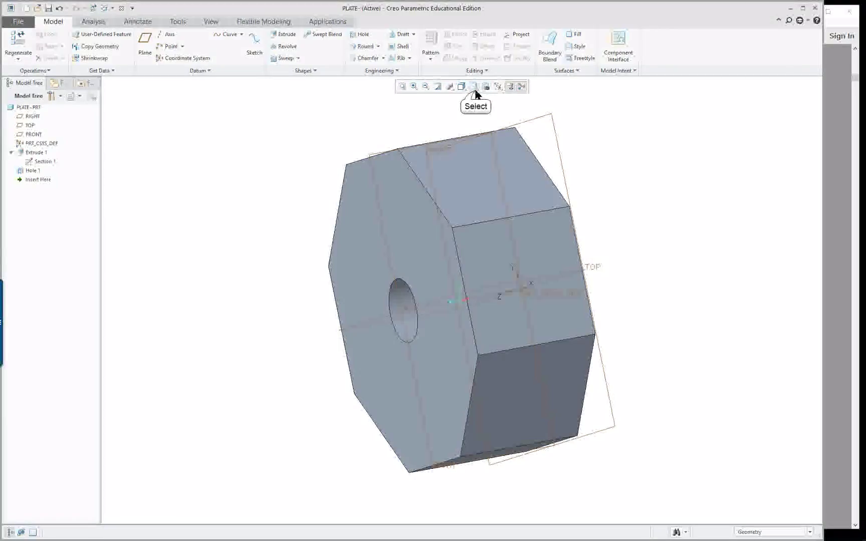
{"action": "left_click", "coordinate": [474, 89]}
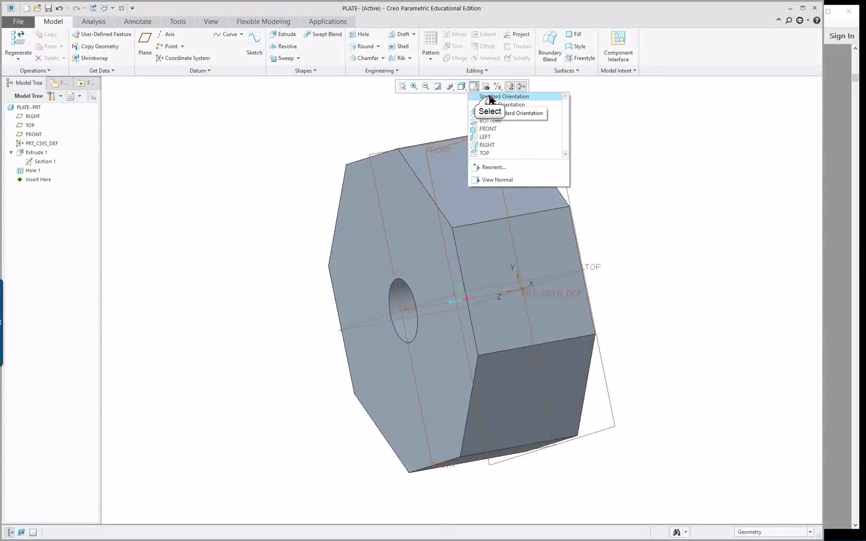
{"action": "left_click", "coordinate": [490, 97]}
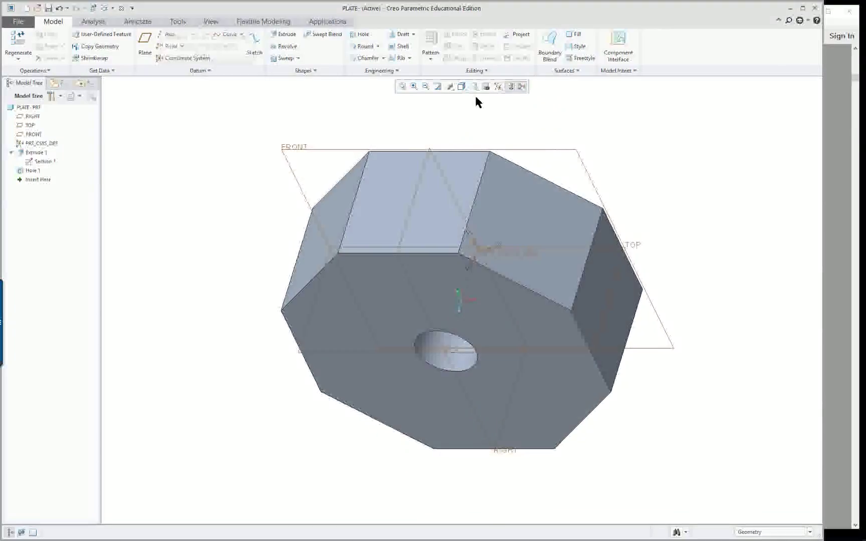
Apply the ptc-metallic-blue appearance to PLATE.PRT from the Appearances gallery.
{"action": "left_click", "coordinate": [208, 23]}
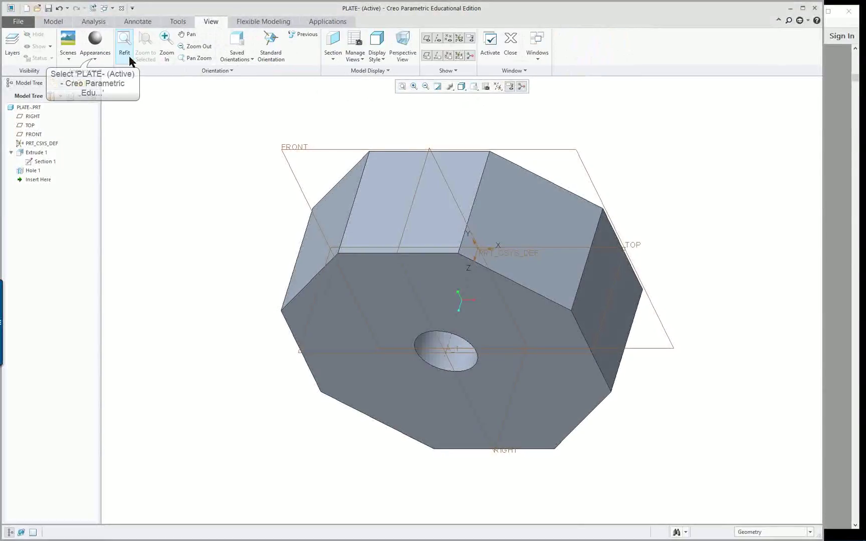
{"action": "left_click", "coordinate": [93, 61]}
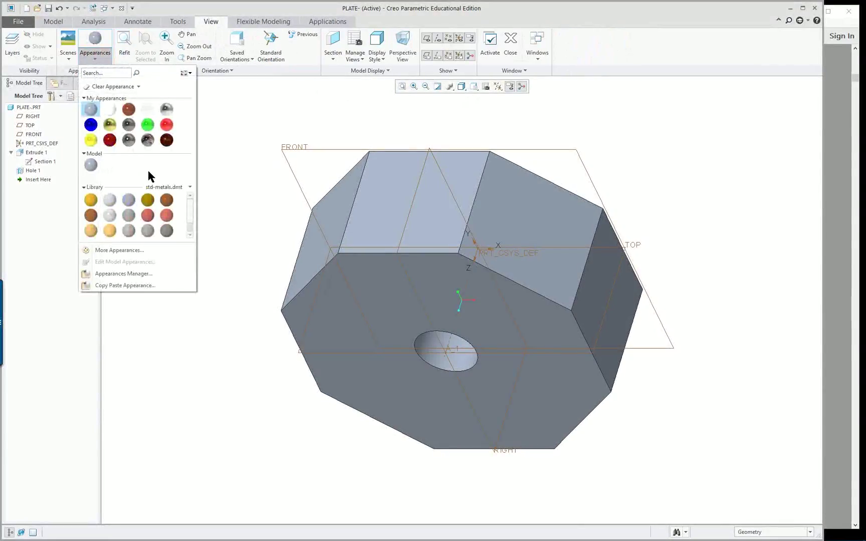
{"action": "left_click", "coordinate": [90, 125]}
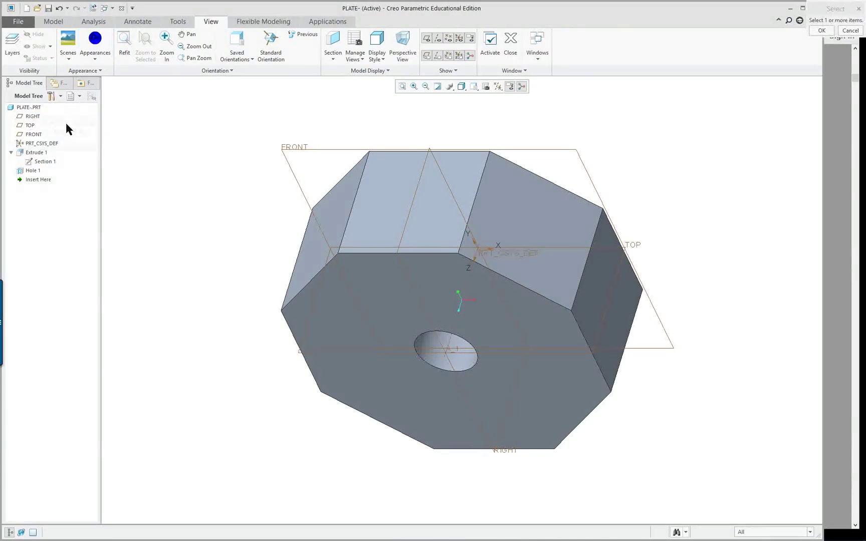
{"action": "left_click", "coordinate": [28, 108]}
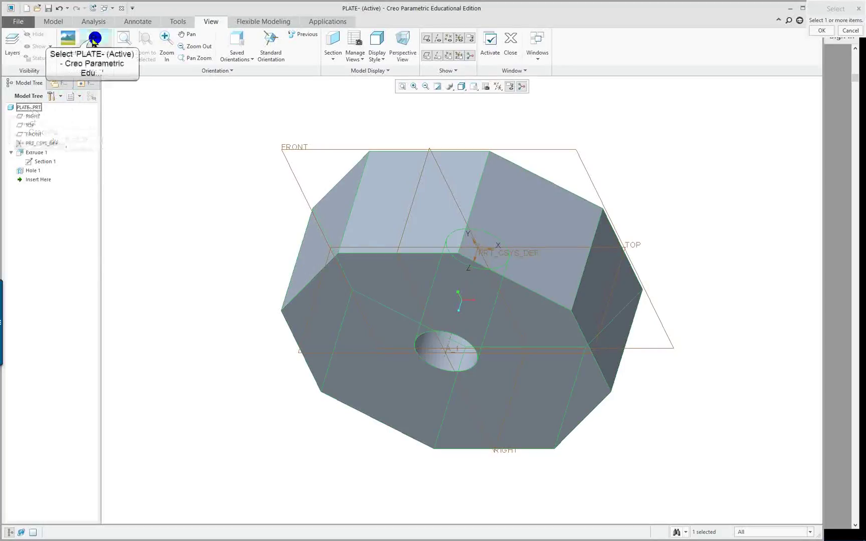
{"action": "middle_click", "coordinate": [82, 73]}
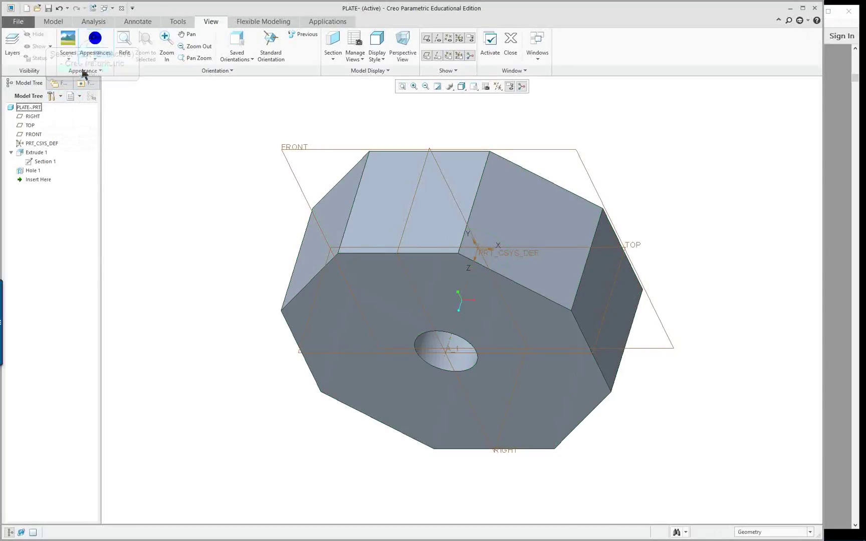
{"action": "left_click", "coordinate": [30, 110]}
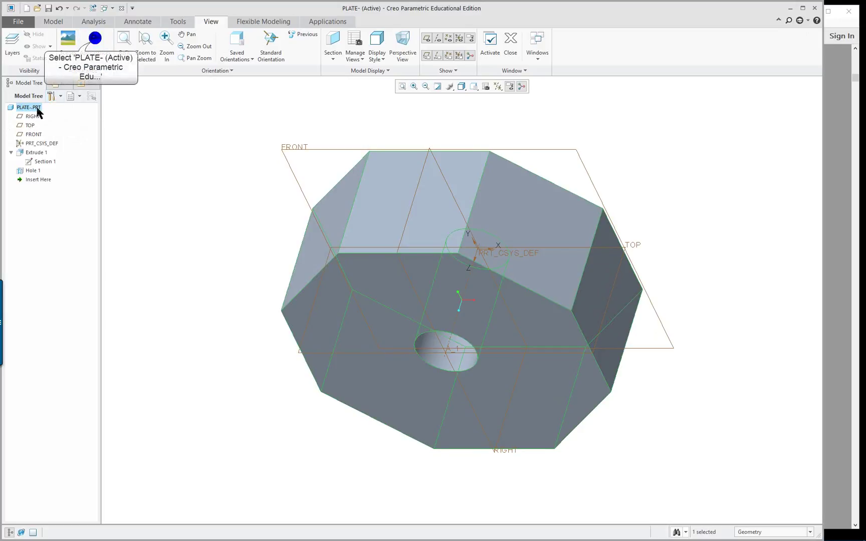
{"action": "left_click", "coordinate": [92, 44]}
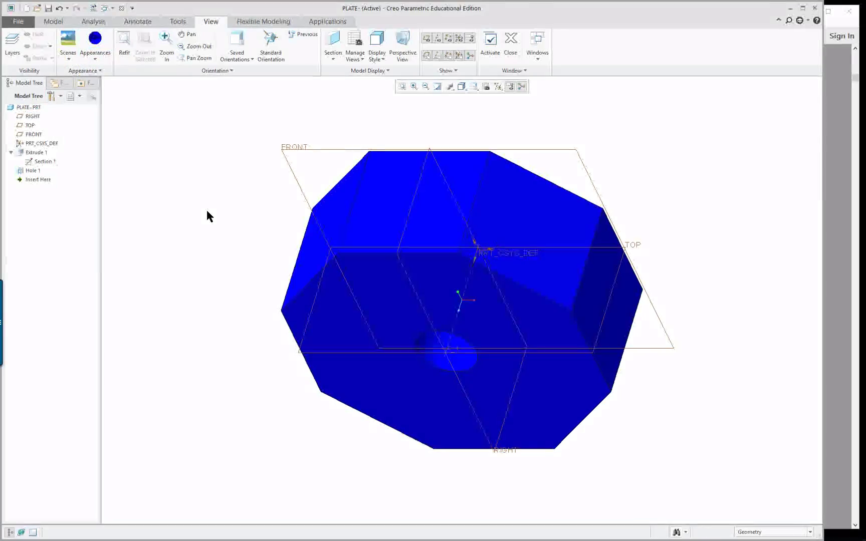
{"action": "left_click", "coordinate": [95, 59]}
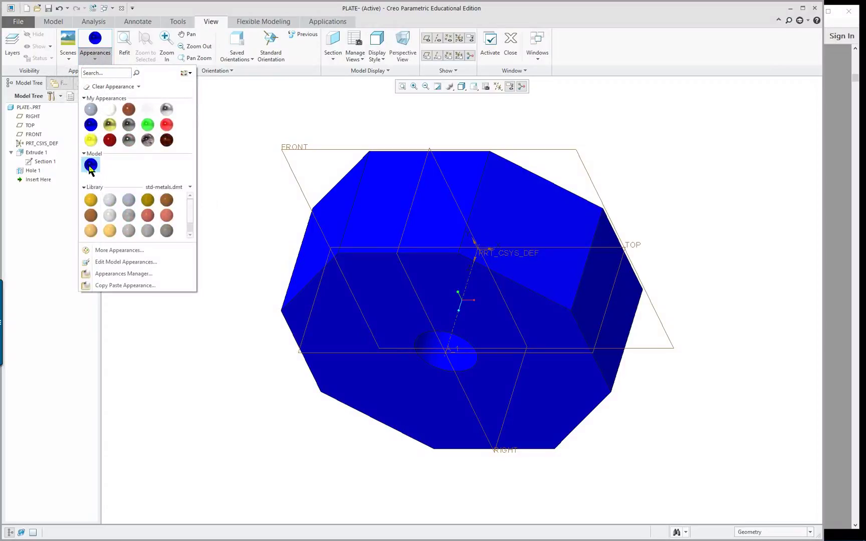
{"action": "mouse_move", "coordinate": [91, 169]}
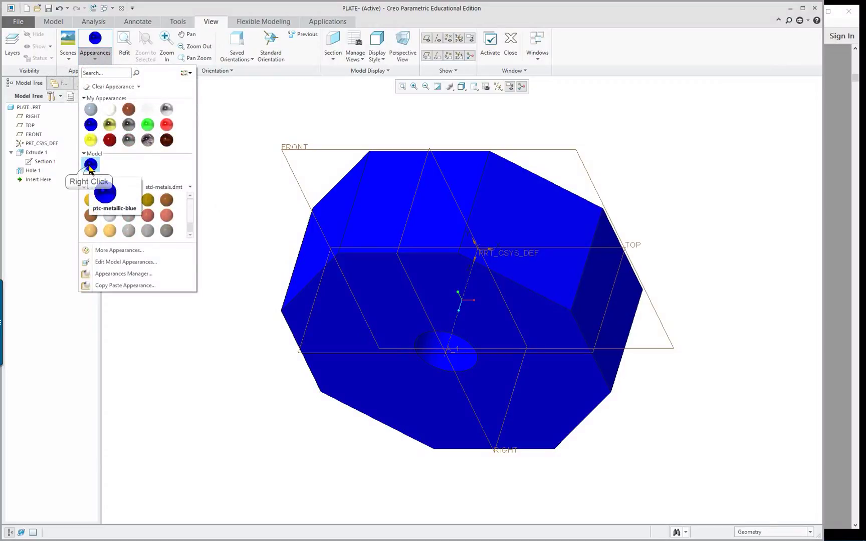
Edit the plate's metallic appearance colour to pale cyan, RGB 183.6 / 247.3 / 247.3.
{"action": "right_click", "coordinate": [91, 167]}
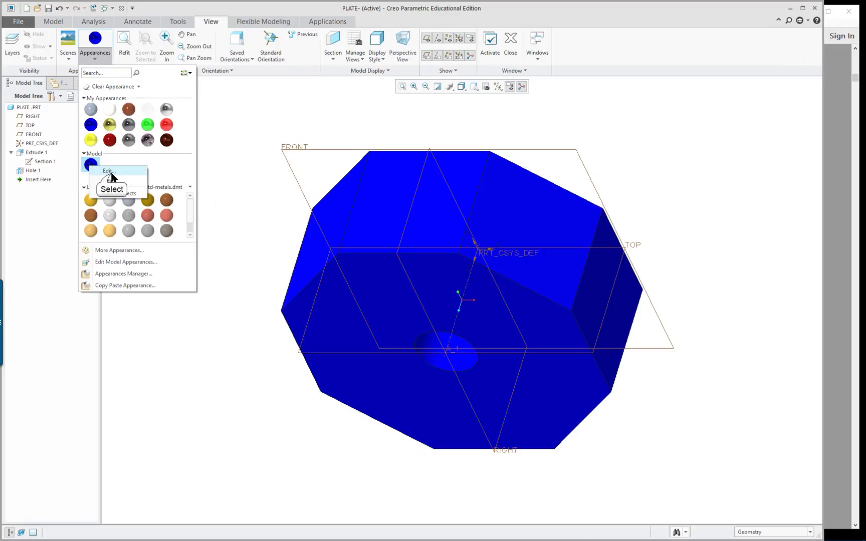
{"action": "left_click", "coordinate": [109, 172]}
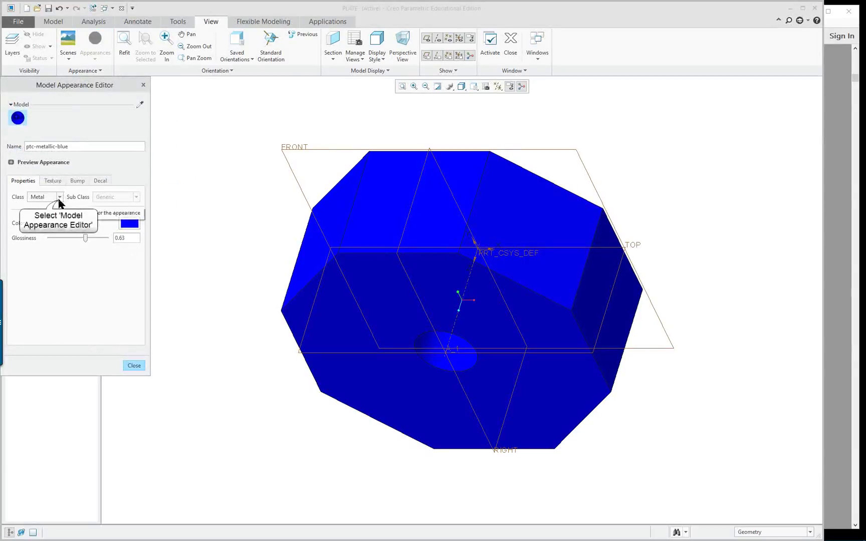
{"action": "left_click", "coordinate": [45, 197]}
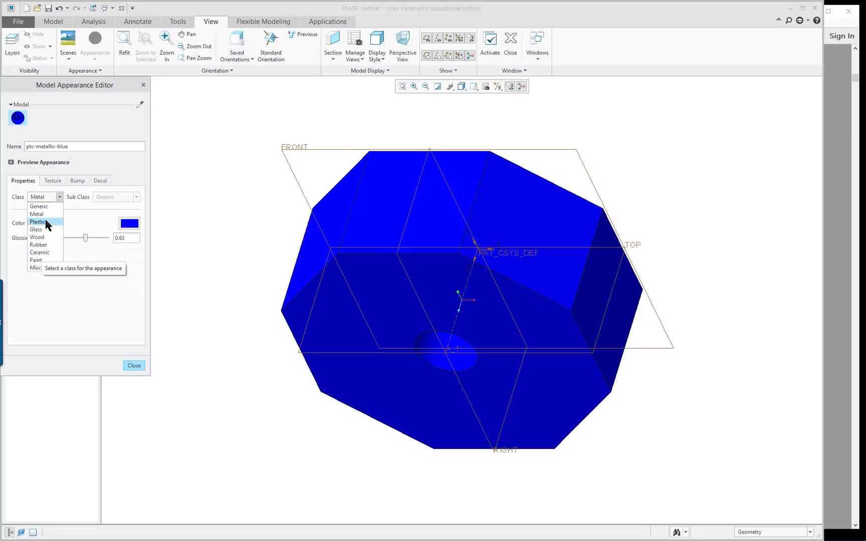
{"action": "left_click", "coordinate": [92, 296]}
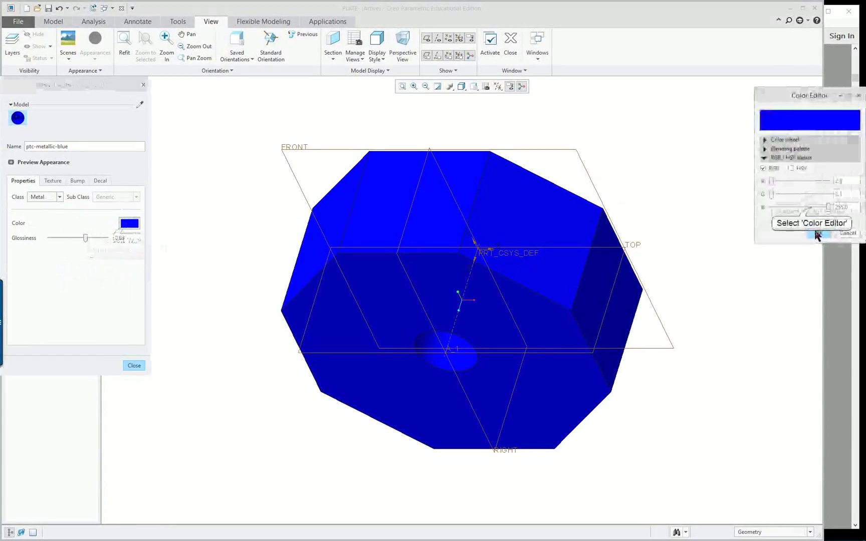
{"action": "left_click", "coordinate": [813, 186]}
{"action": "left_click", "coordinate": [812, 182]}
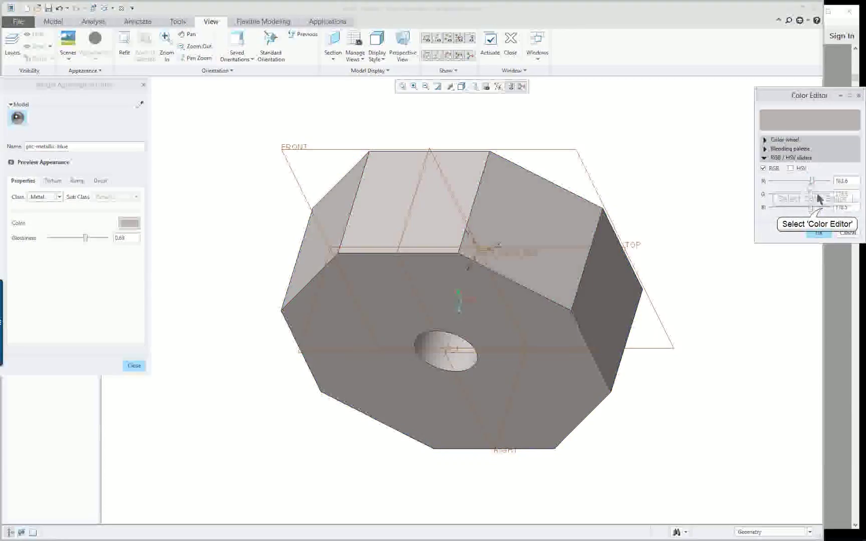
{"action": "left_click_drag", "start_coordinate": [814, 195], "coordinate": [826, 196]}
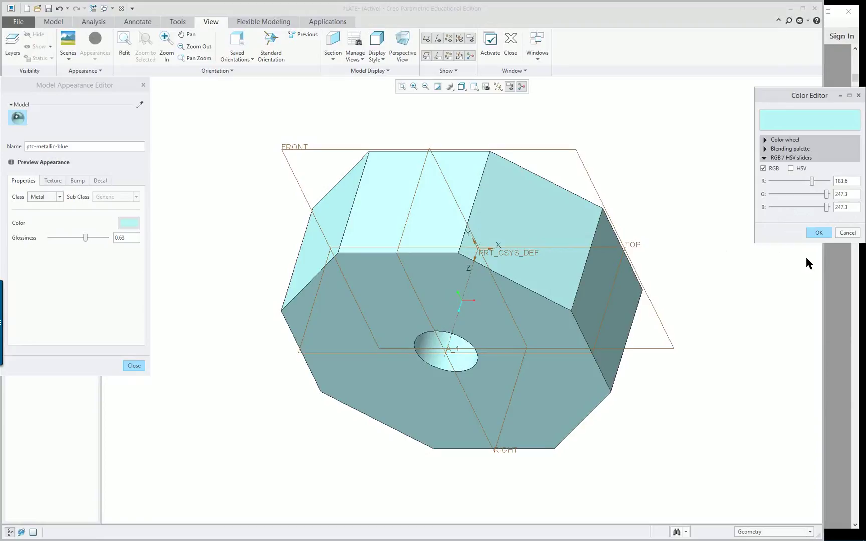
{"action": "left_click", "coordinate": [820, 234]}
{"action": "left_click", "coordinate": [134, 367]}
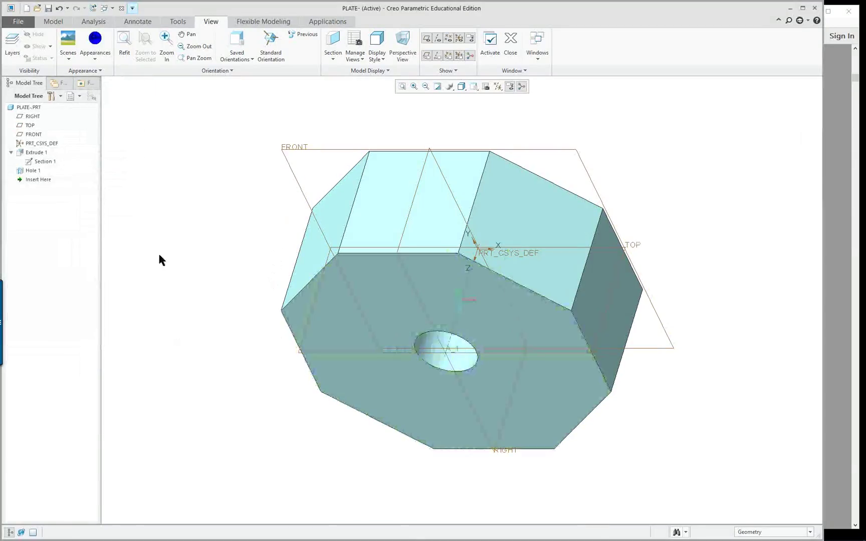
Save the PLATE part, then orbit to review the cyan plate.
{"action": "left_click", "coordinate": [48, 8]}
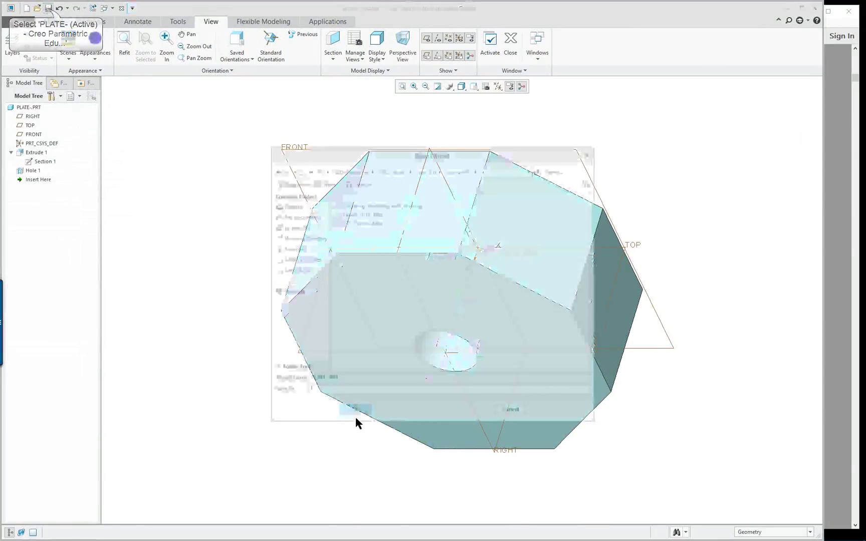
{"action": "left_click", "coordinate": [357, 409]}
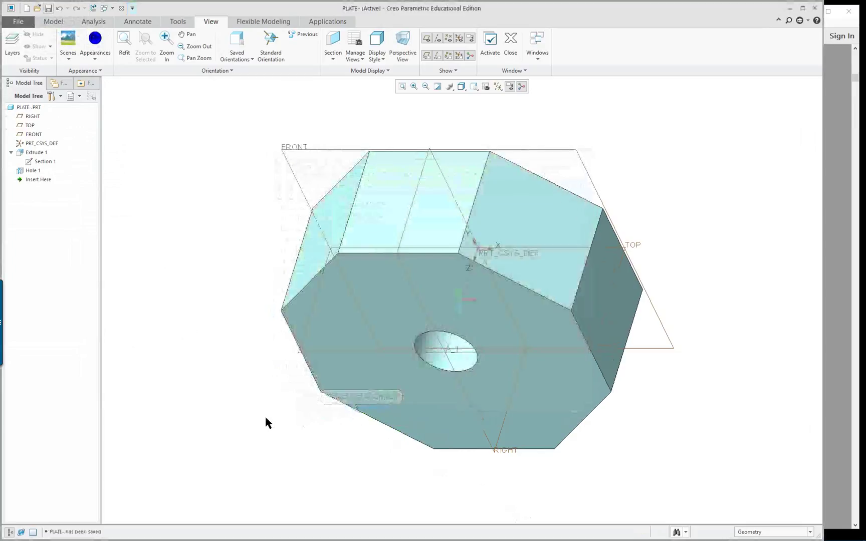
{"action": "mouse_move", "coordinate": [363, 444]}
{"action": "middle_mouse_down"}
{"action": "mouse_move", "coordinate": [296, 452]}
{"action": "mouse_move", "coordinate": [357, 443]}
{"action": "middle_mouse_up"}
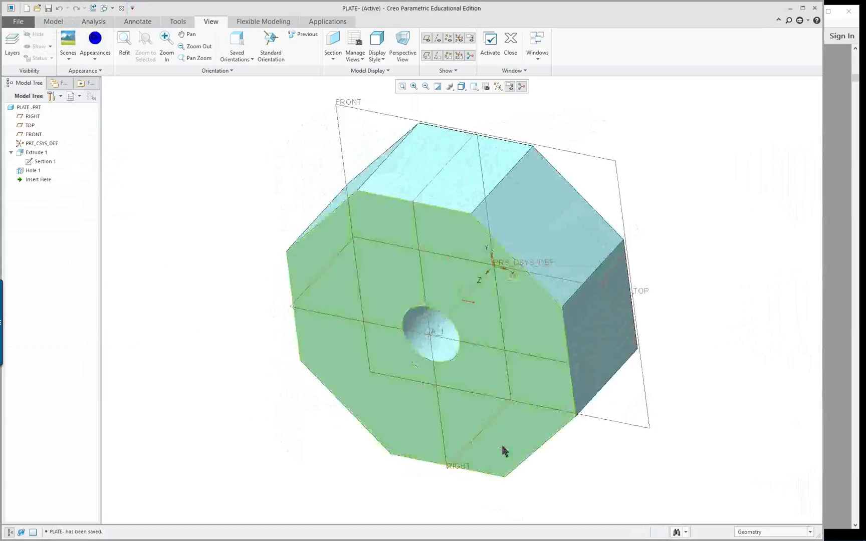
Switch to the lessons PDF and scroll to page 42, "Creating the Assembly".
{"action": "left_click", "coordinate": [850, 227]}
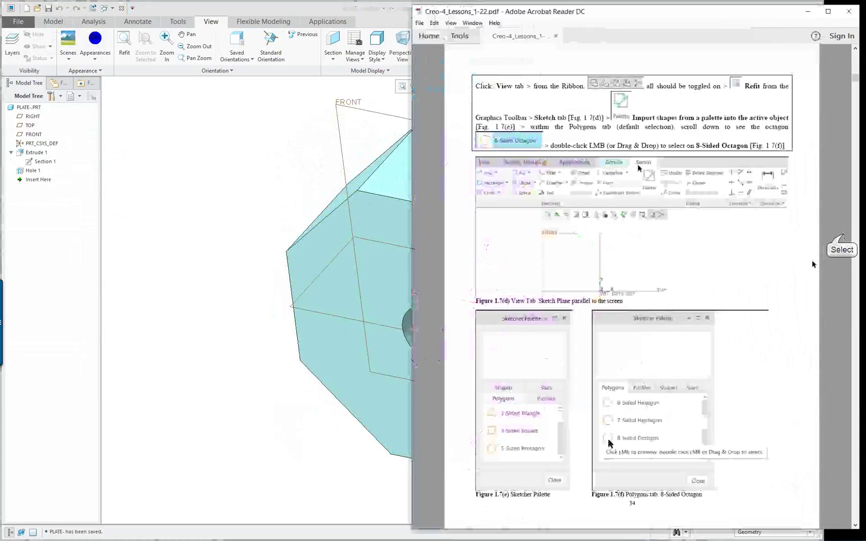
{"action": "scroll", "coordinate": [699, 283], "scroll_direction": "down", "scroll_amount": 15}
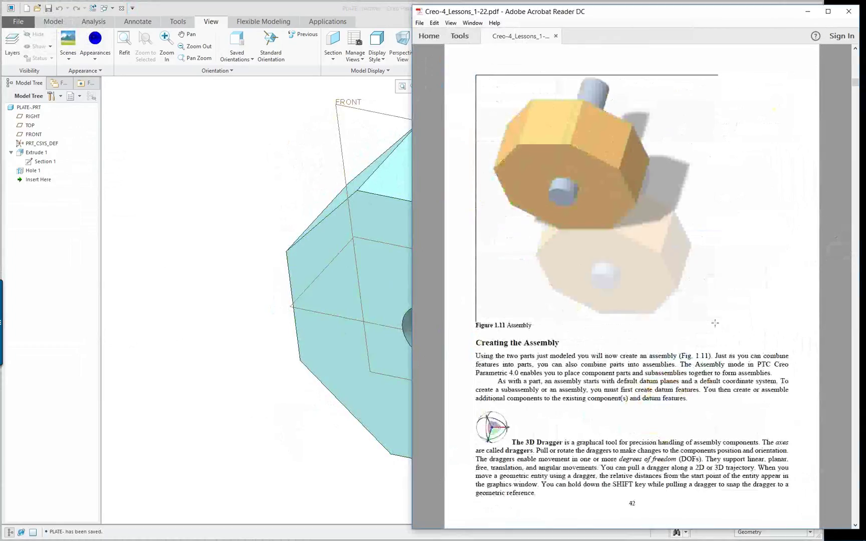